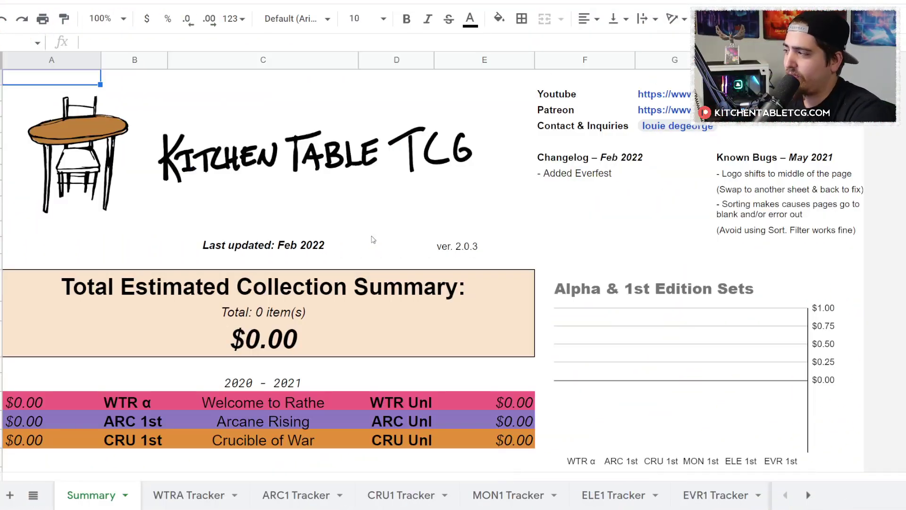
- Look through the ARC1, ELE1 and WTRA Tracker sheets, then return to the Summary sheet
scroll(373, 239, down, 5)
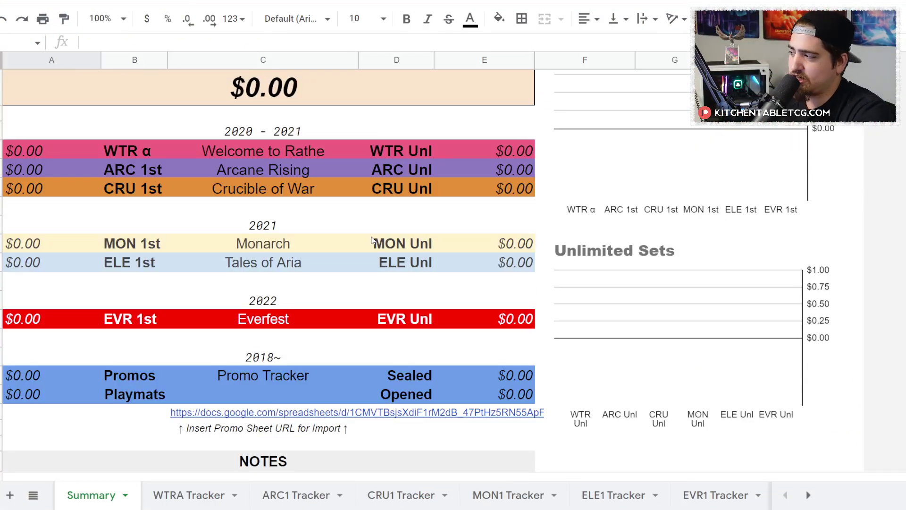
scroll(373, 240, down, 6)
scroll(373, 240, up, 11)
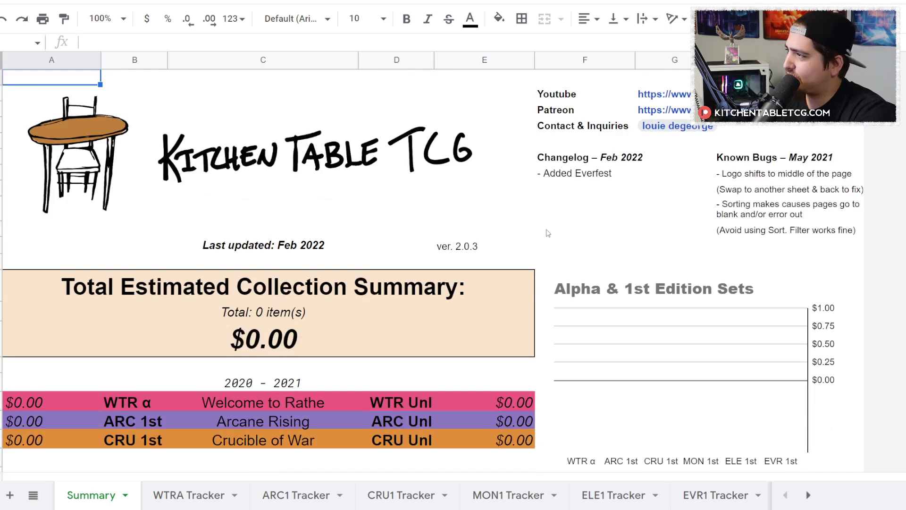
click(294, 501)
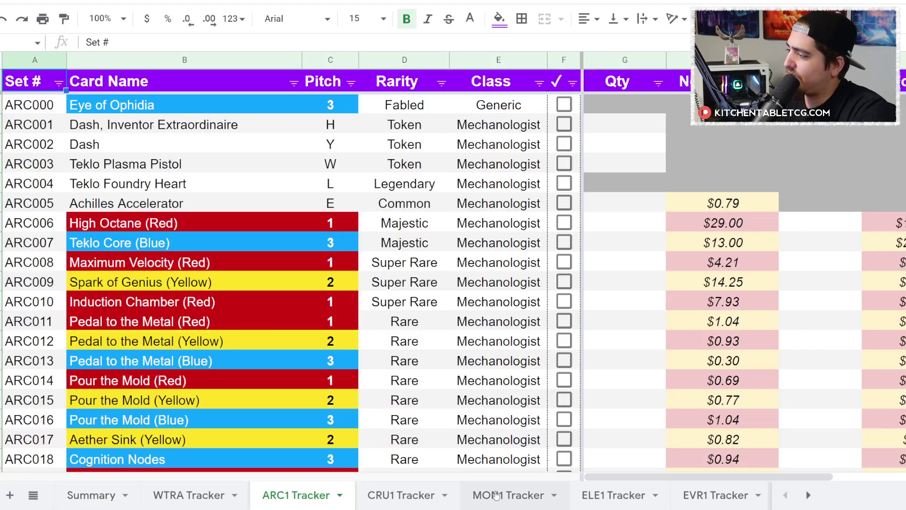
click(605, 493)
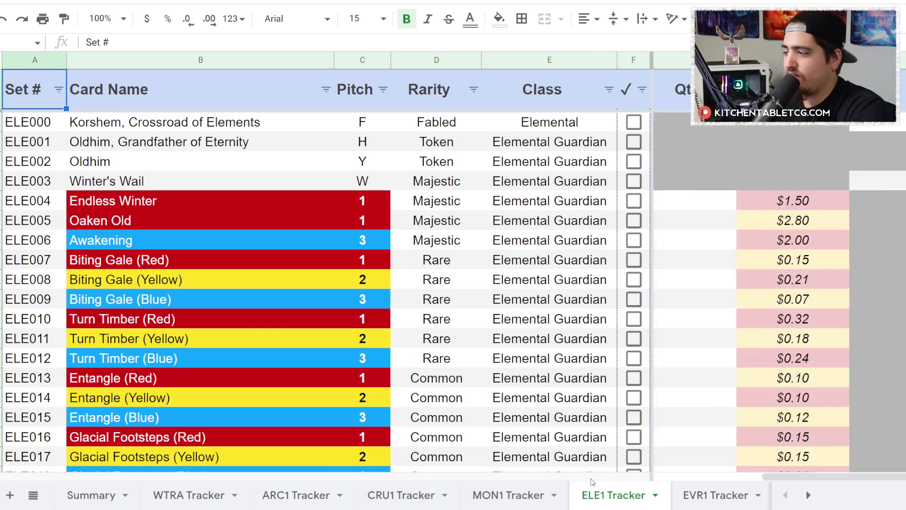
click(180, 498)
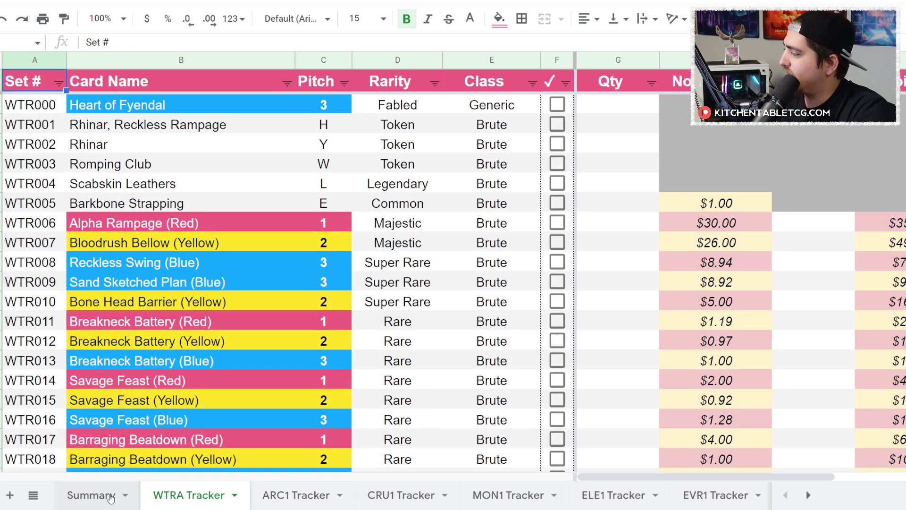
click(91, 495)
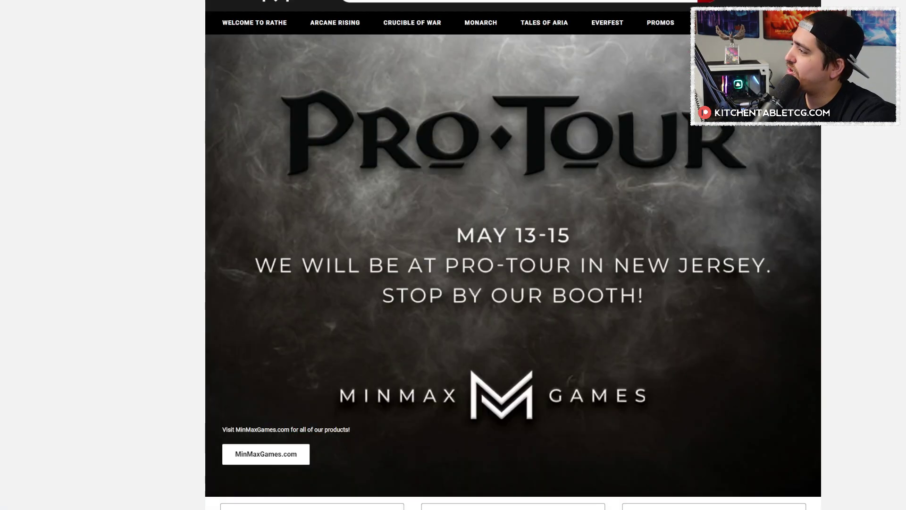
- Open MinMax Games' WELCOME TO RATHE listing and scroll through its product grid
scroll(467, 101, down, 5)
scroll(465, 100, up, 5)
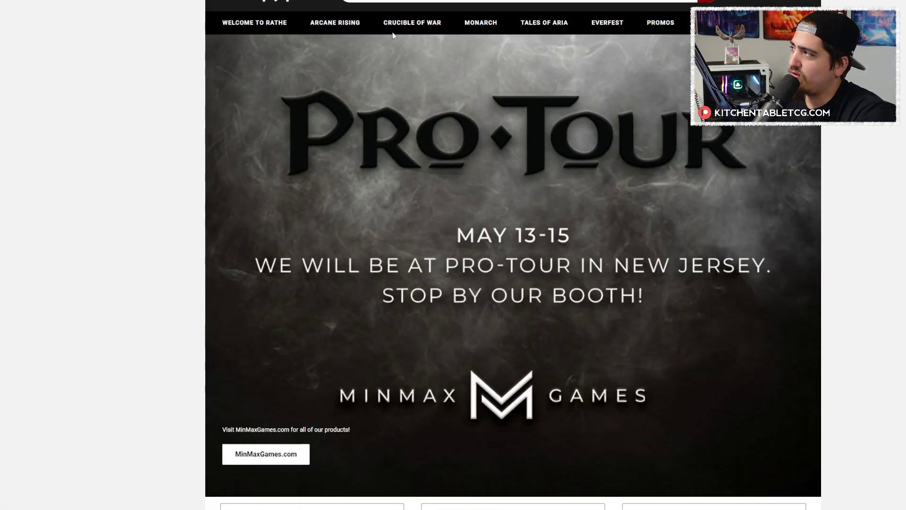
click(244, 24)
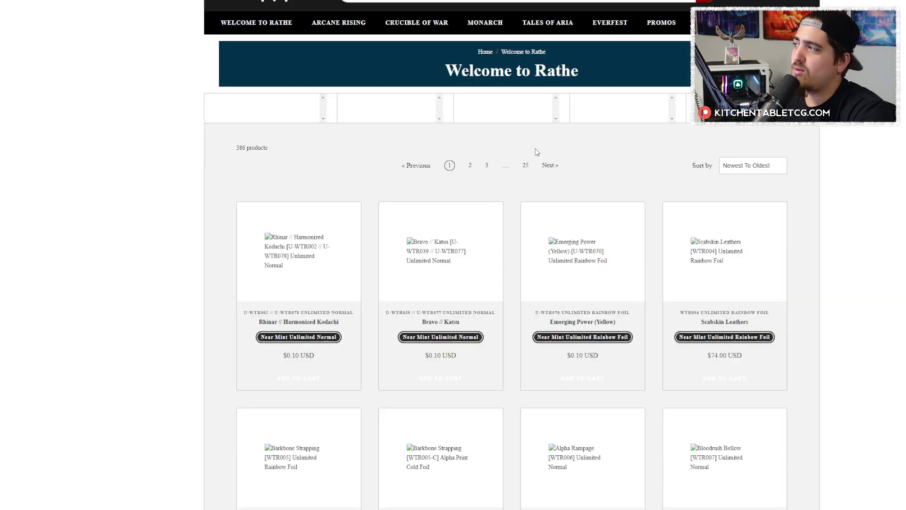
scroll(524, 141, down, 10)
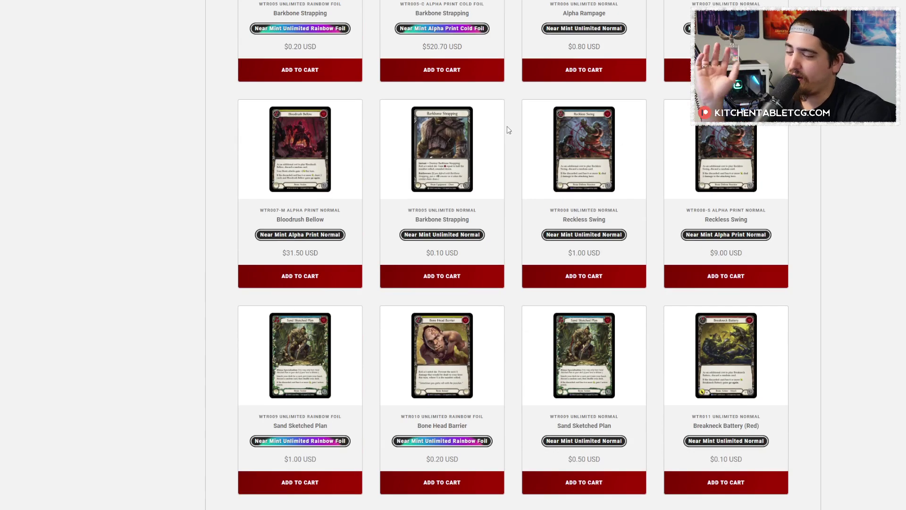
scroll(507, 127, up, 10)
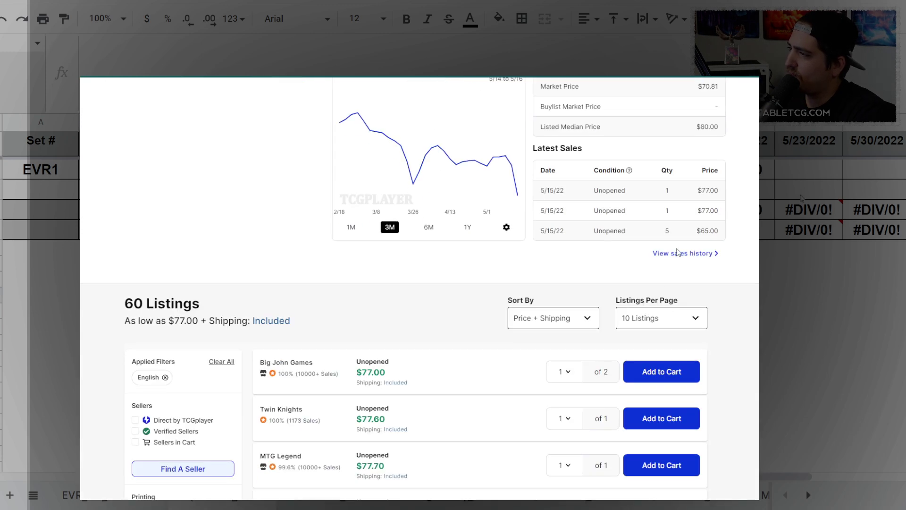
- Open the booster box's sales history and pick out the $65.00 and $50.00 sale prices
click(678, 253)
scroll(559, 347, down, 2)
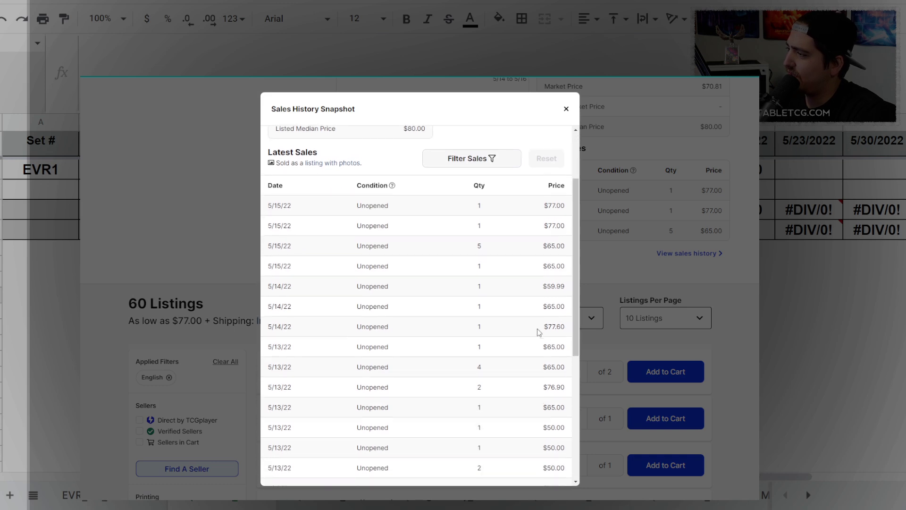
double_click(559, 347)
double_click(556, 367)
scroll(502, 362, down, 2)
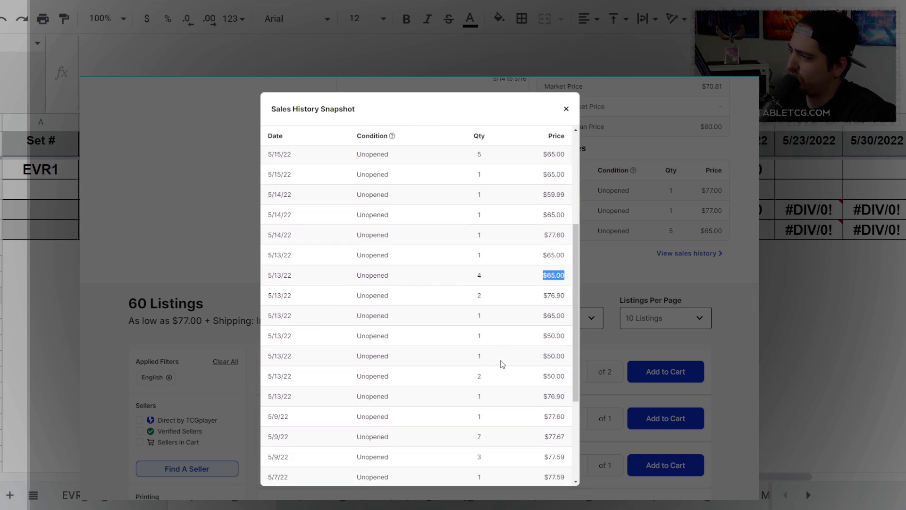
double_click(553, 315)
double_click(548, 336)
drag(560, 360, 551, 359)
- Review the remaining sales rows, then close the sales history
scroll(551, 362, down, 3)
drag(564, 258, 538, 218)
click(554, 237)
scroll(560, 271, up, 7)
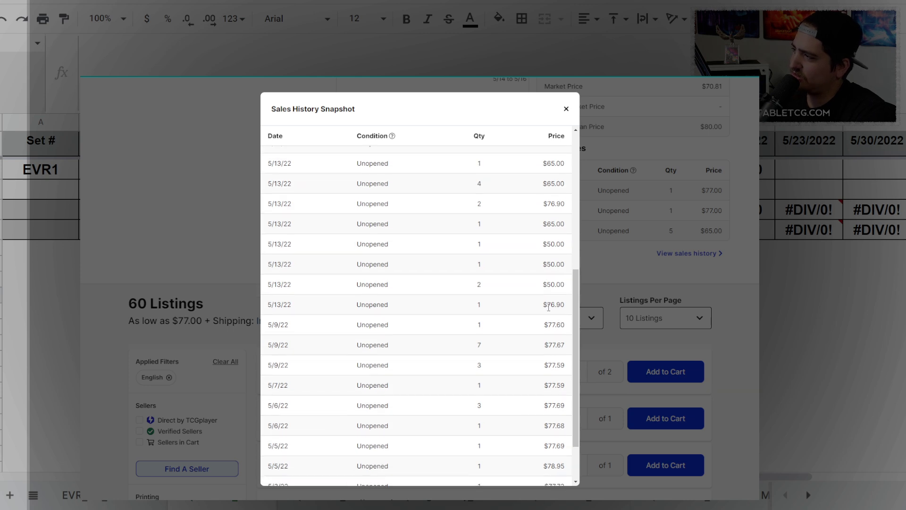
scroll(543, 309, down, 3)
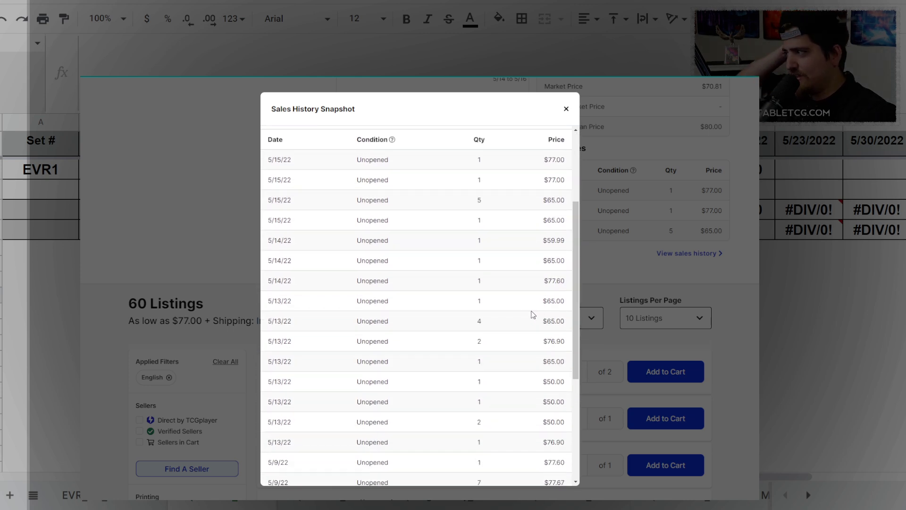
scroll(478, 309, up, 3)
scroll(478, 309, down, 2)
drag(496, 255, 360, 245)
click(360, 246)
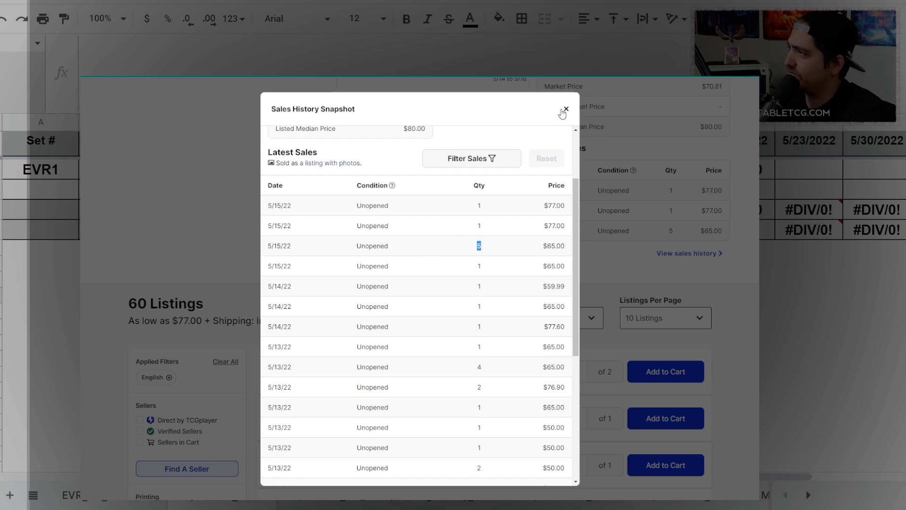
click(566, 109)
- Set the Price History chart to the 6M range
scroll(538, 181, down, 4)
scroll(418, 196, down, 4)
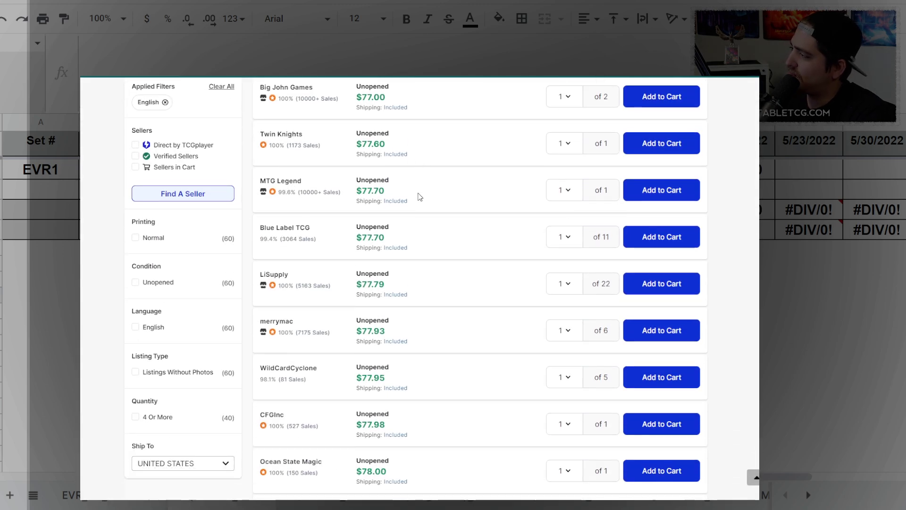
scroll(418, 190, up, 4)
scroll(425, 184, up, 10)
scroll(429, 182, down, 2)
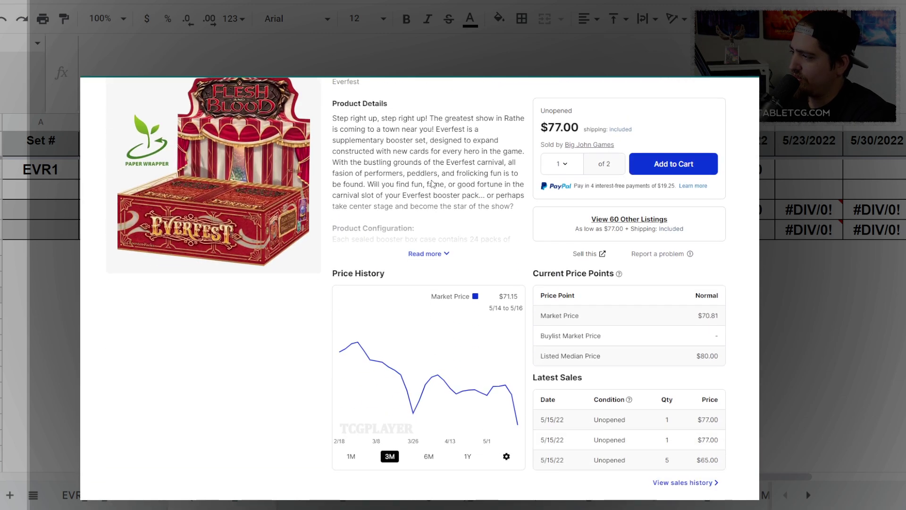
mouse_move(412, 382)
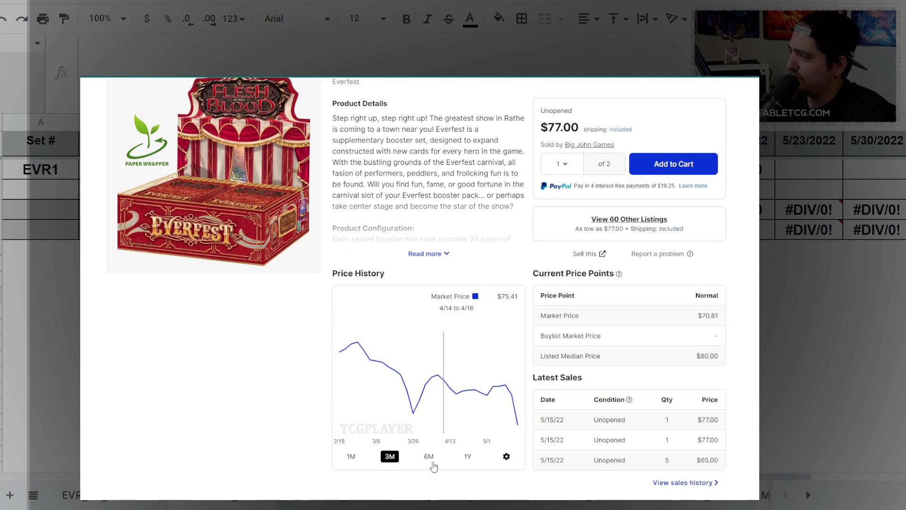
click(429, 456)
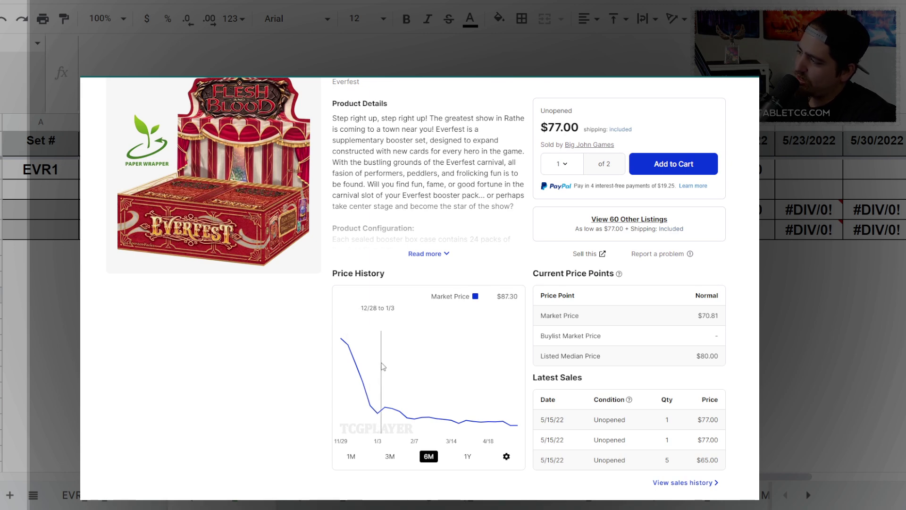
scroll(474, 258, up, 2)
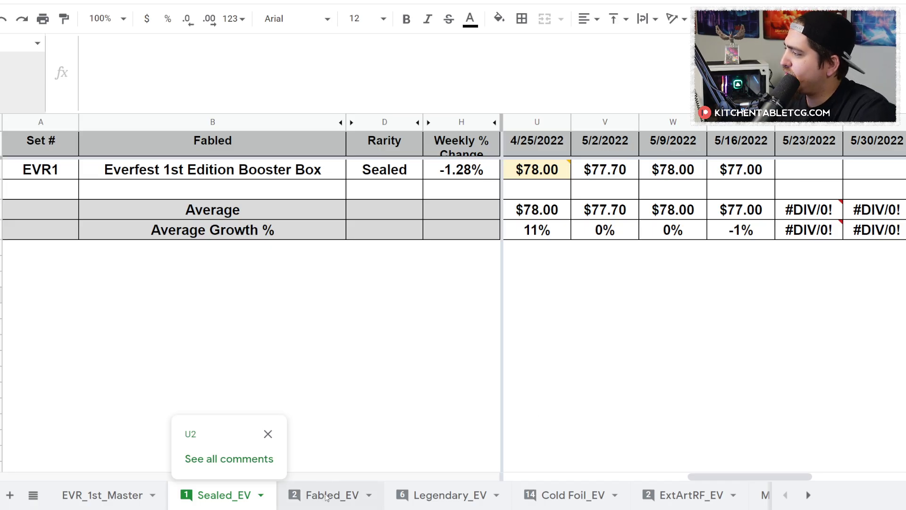
- Go to Fabled_EV and select the empty cell below the 5/16/2022 Average Growth % value
click(325, 494)
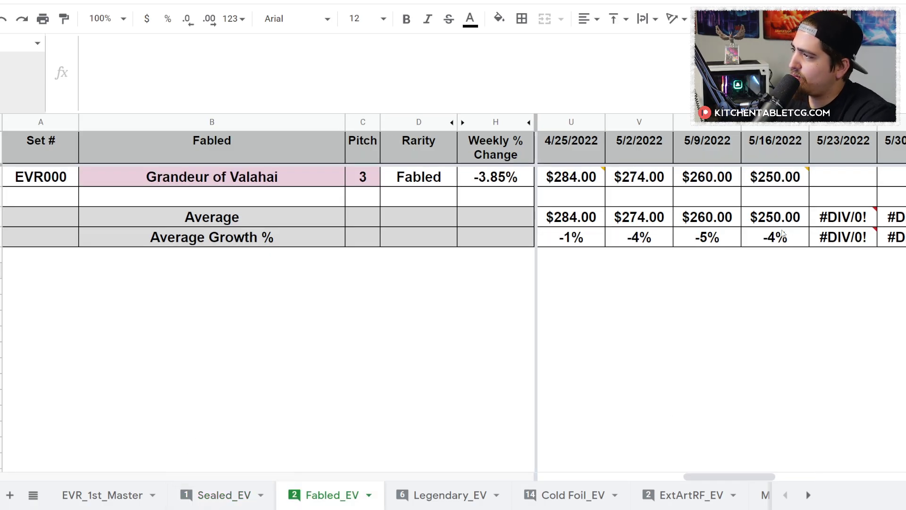
click(775, 269)
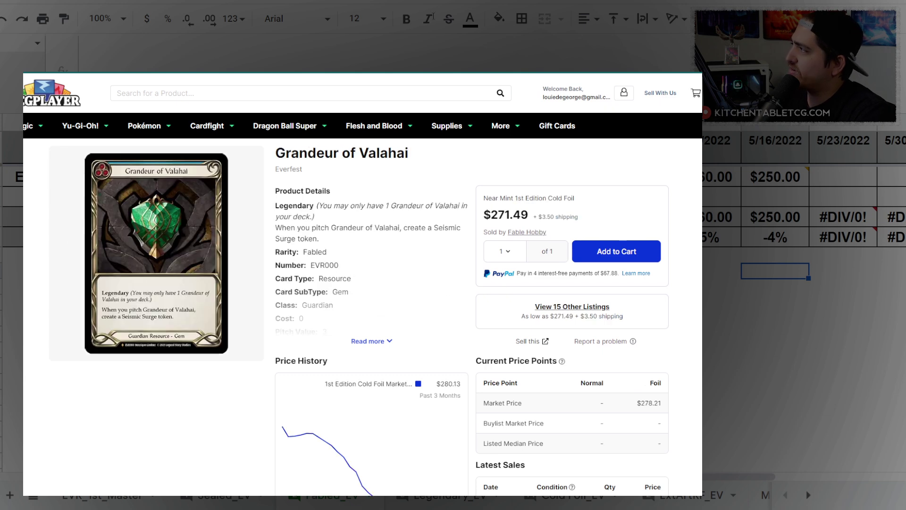
triple_click(515, 213)
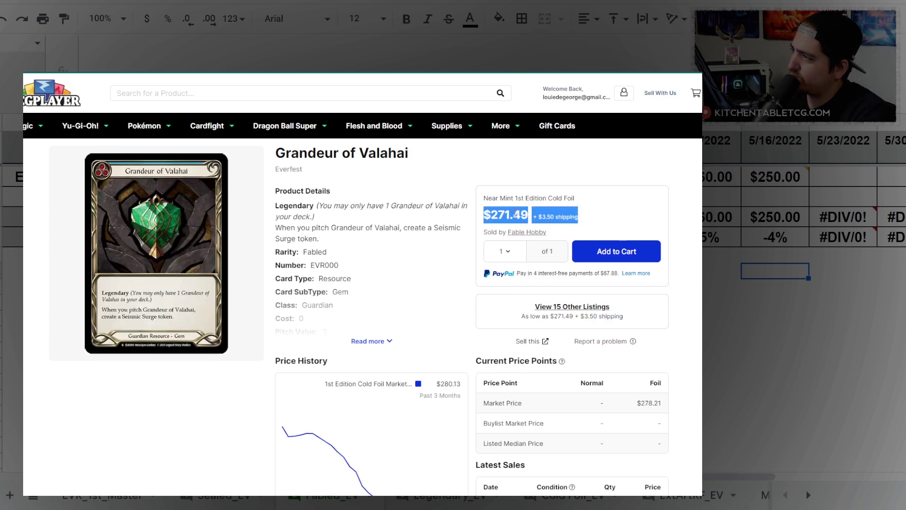
click(518, 213)
scroll(527, 233, down, 4)
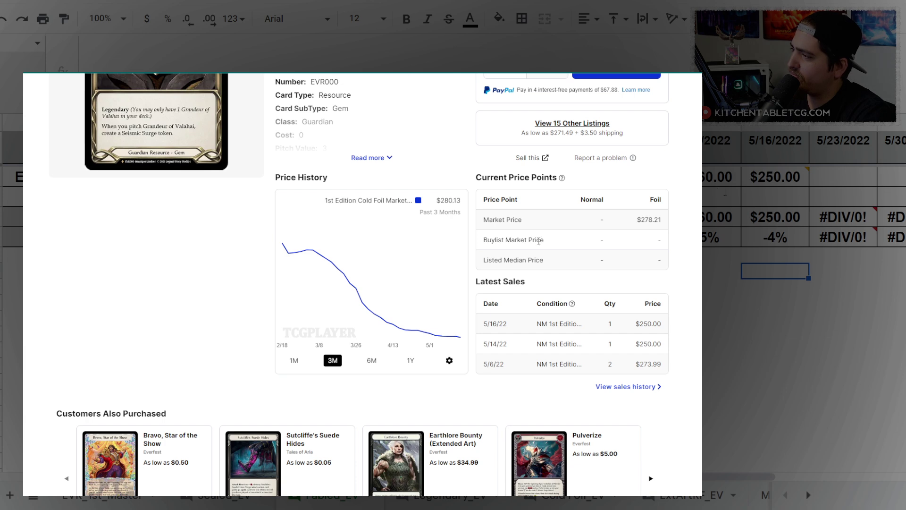
click(636, 386)
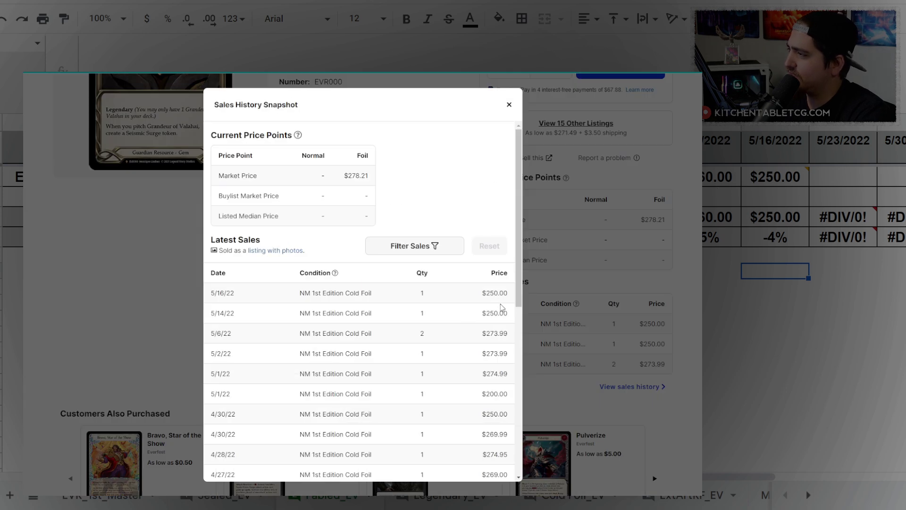
drag(508, 313, 231, 293)
double_click(398, 399)
double_click(495, 393)
double_click(496, 414)
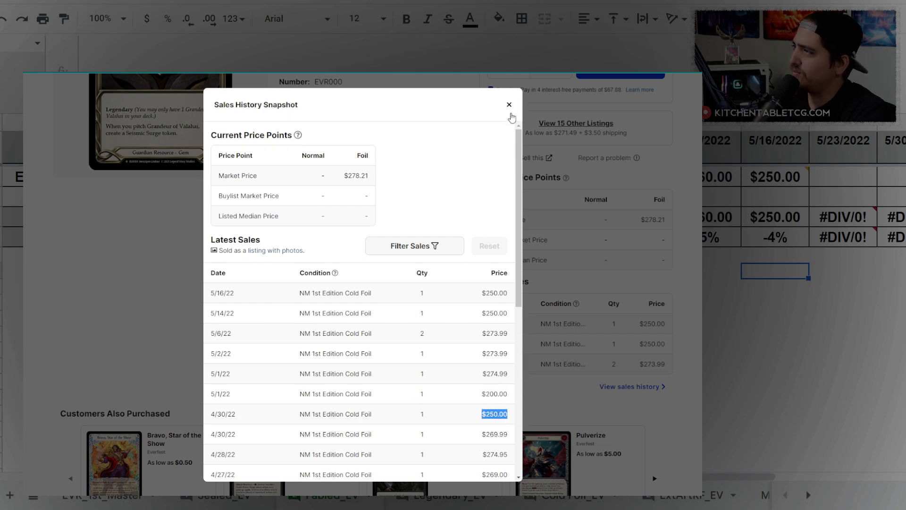
click(509, 104)
drag(662, 323, 636, 324)
scroll(537, 300, up, 4)
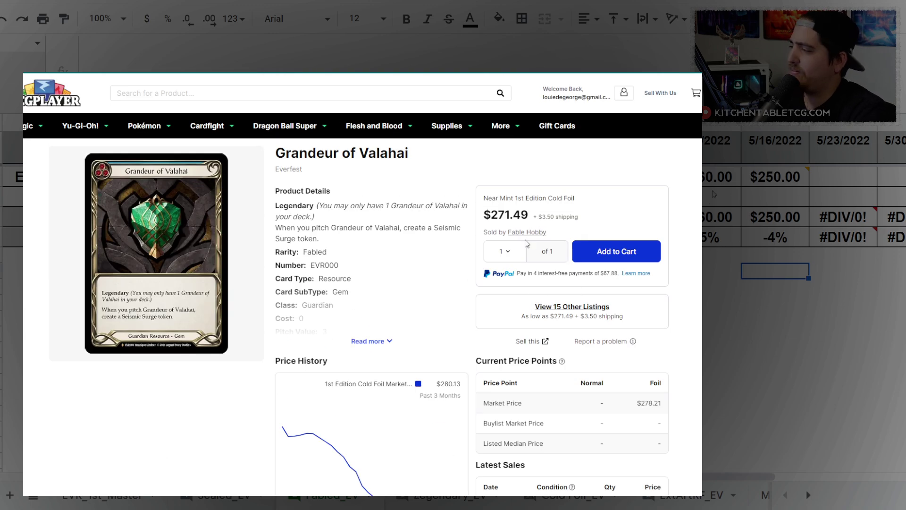
scroll(509, 263, down, 3)
scroll(509, 263, up, 3)
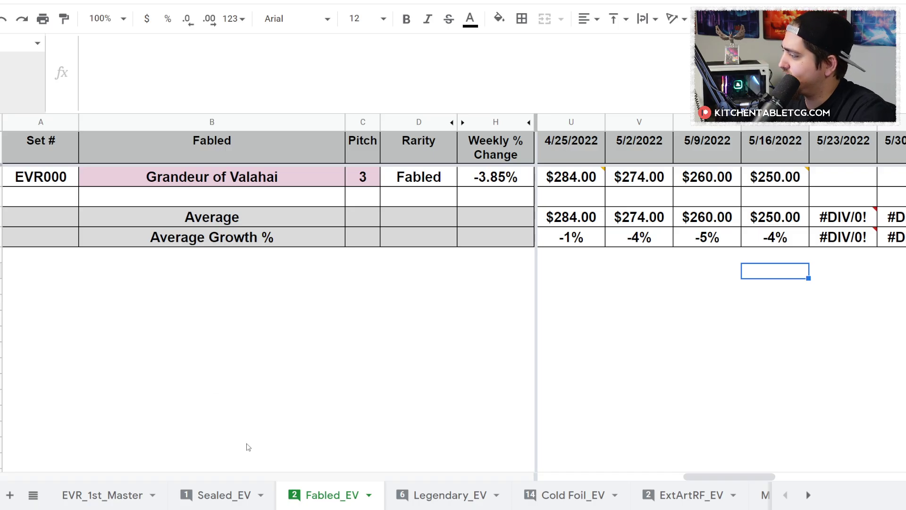
- Go to Legendary_EV and check the weekly Average Growth % formulas up to 5/16
click(429, 495)
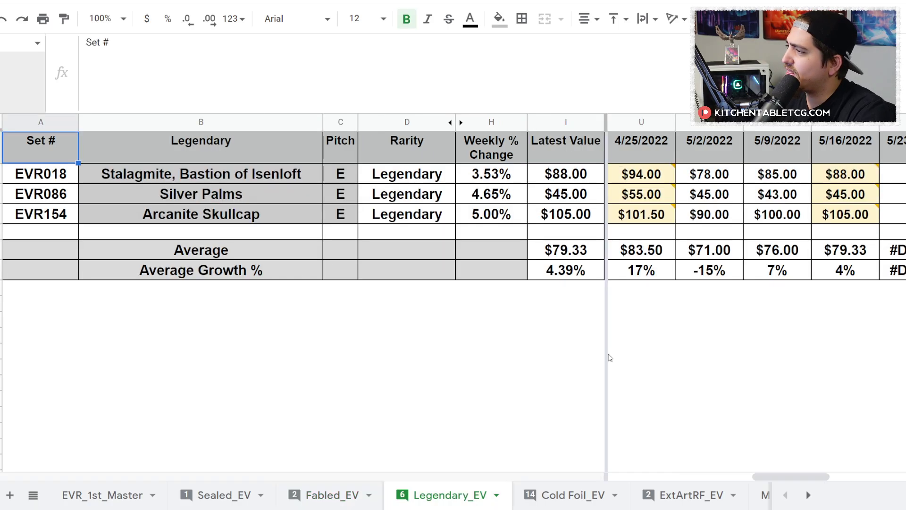
click(769, 274)
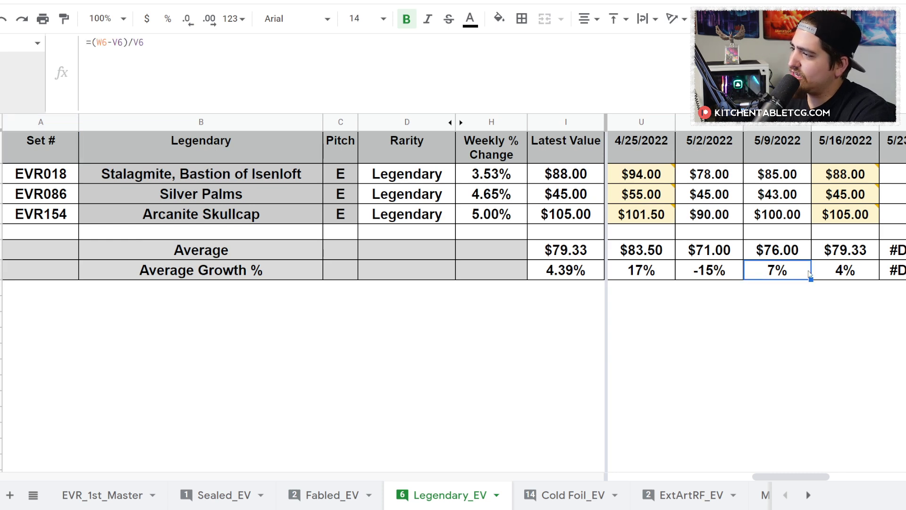
click(828, 273)
click(798, 274)
click(840, 274)
mouse_move(838, 175)
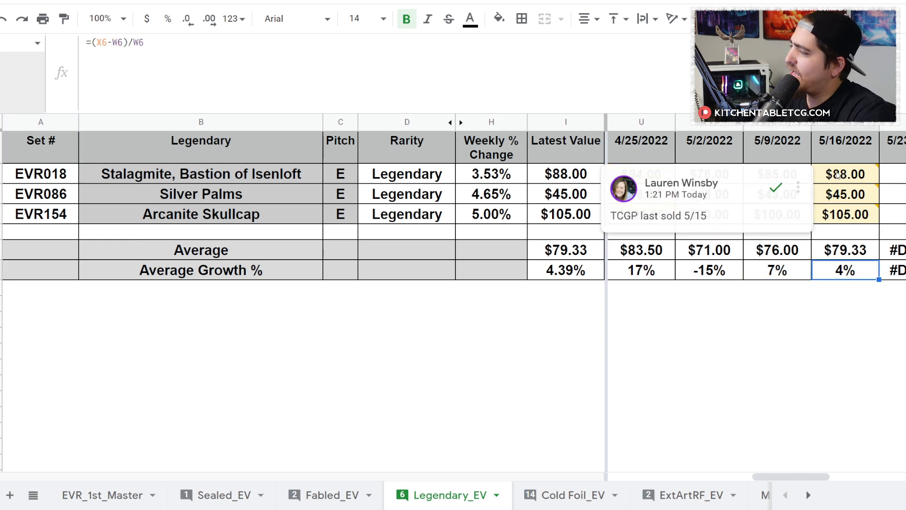
click(851, 303)
- Check the 5/9 prices of Stalagmite, Silver Palms and Arcanite Skullcap, then the 5/16 growth
click(791, 176)
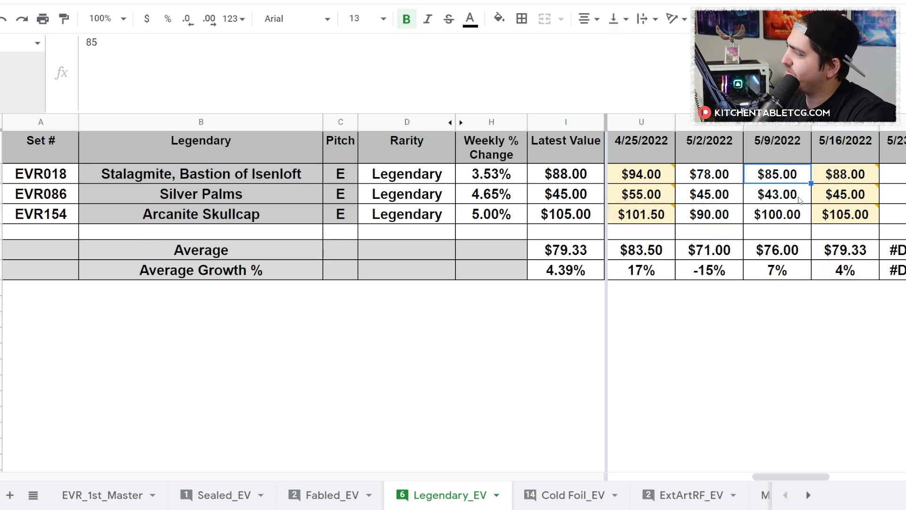
click(800, 200)
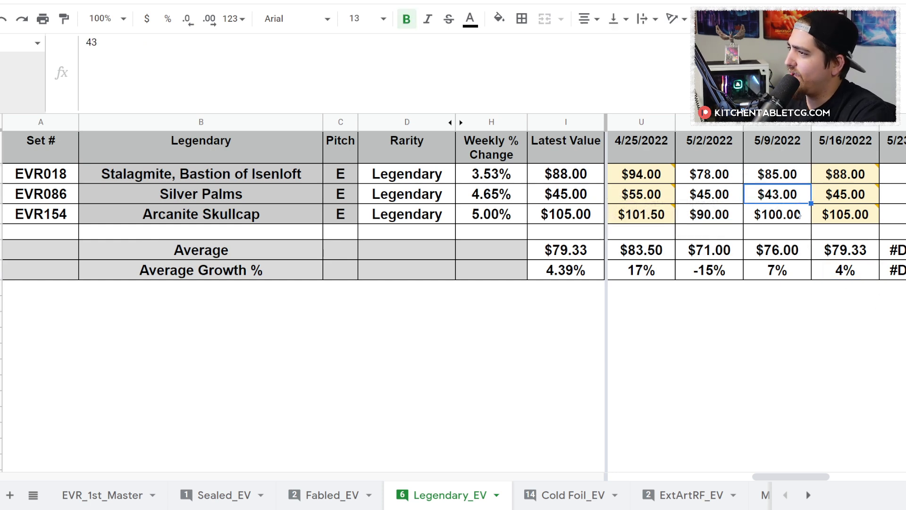
click(798, 215)
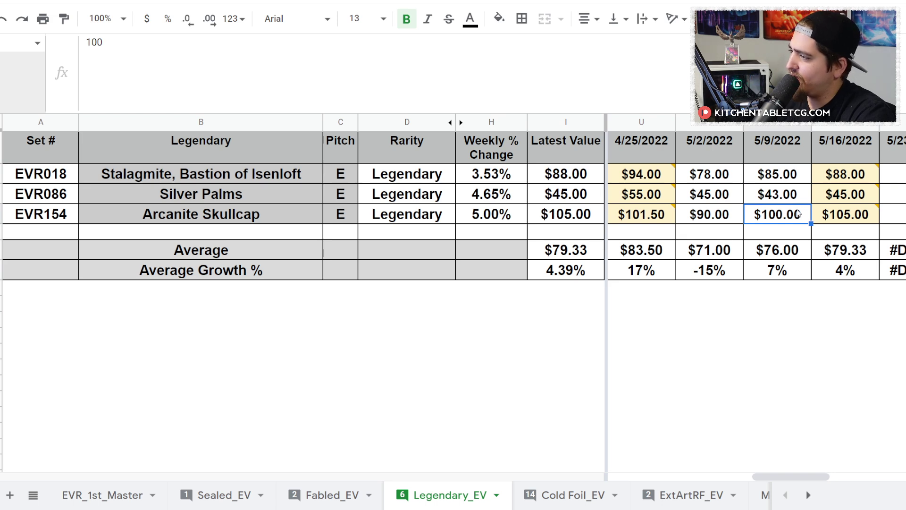
click(850, 268)
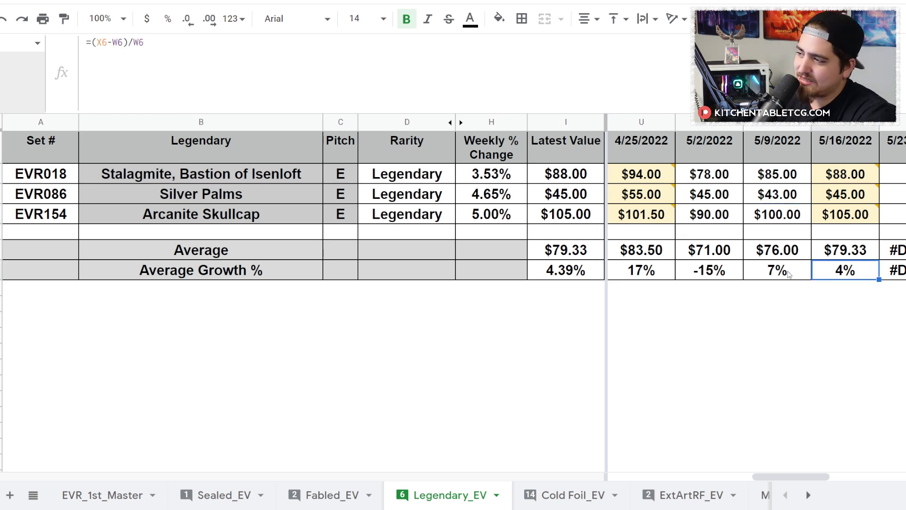
- Compare the earlier weeks' Average Growth % formulas through 5/2
click(709, 275)
click(656, 275)
click(693, 274)
key(Right)
click(725, 274)
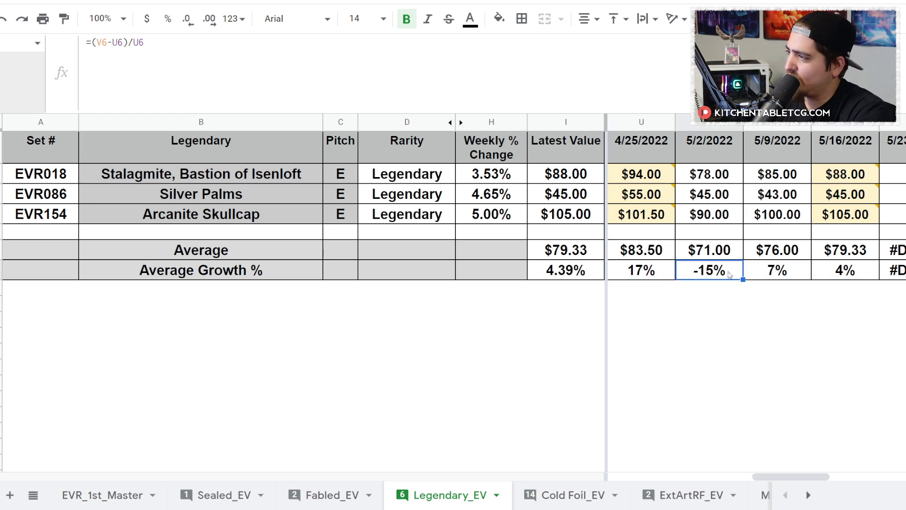
- Go to Cold Foil_EV and check Skull Crushers CF's weekly change and the Majestic growth formula
click(550, 492)
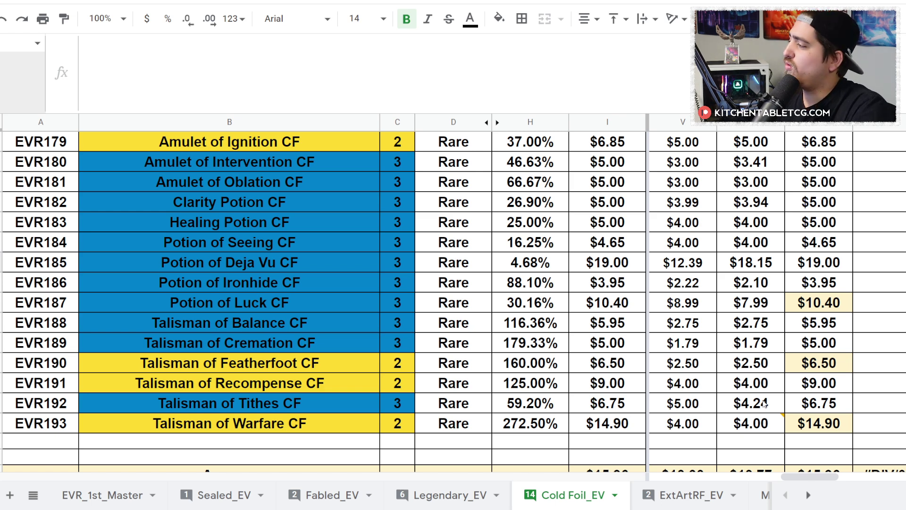
scroll(764, 404, up, 5)
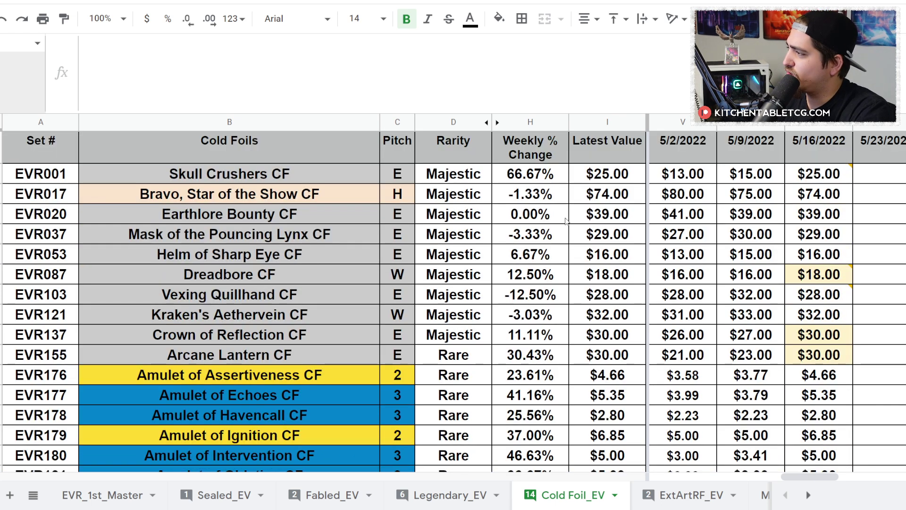
click(526, 182)
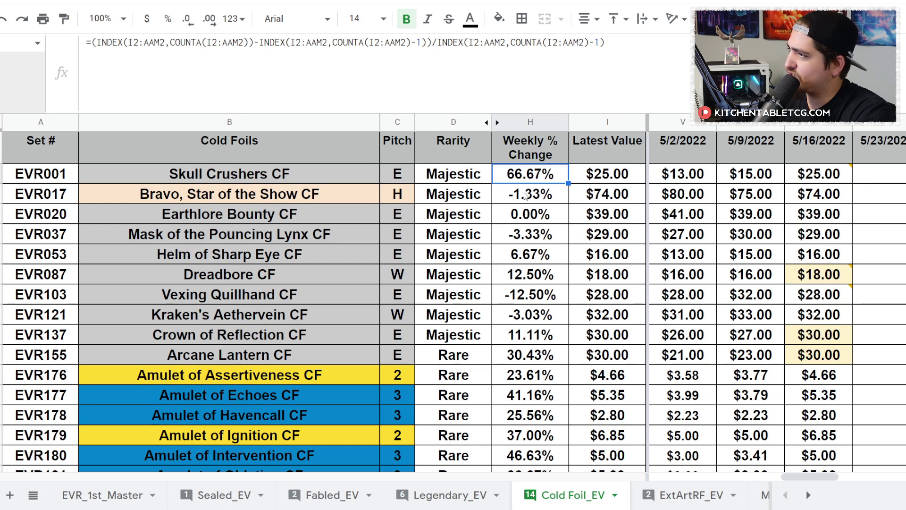
scroll(525, 195, down, 8)
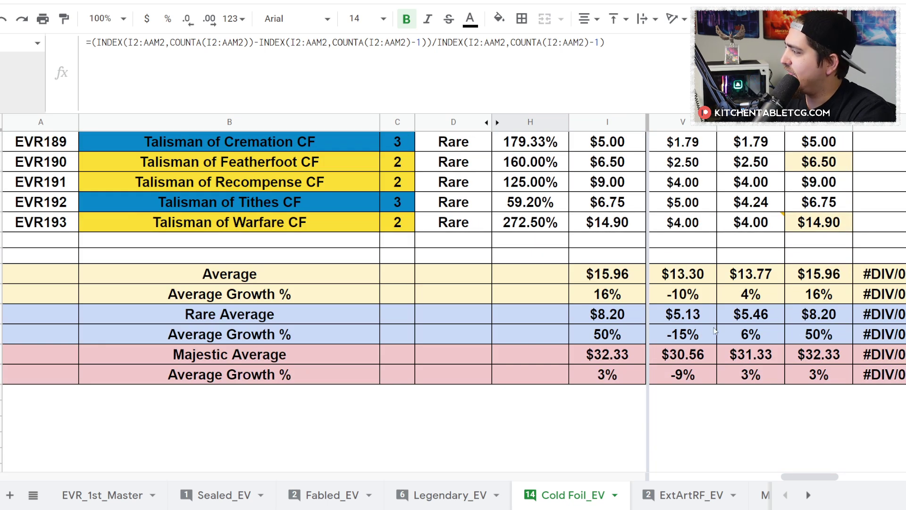
click(807, 373)
scroll(684, 255, up, 6)
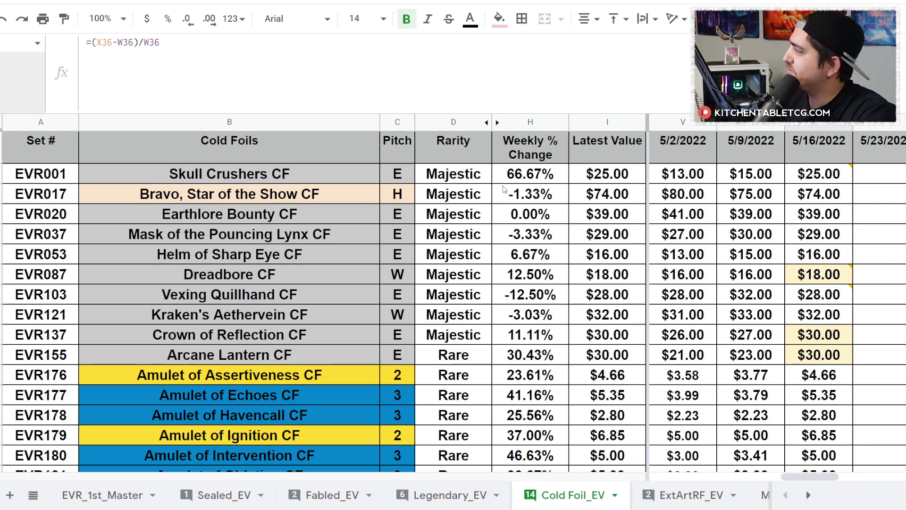
- Check Bravo CF's 5/16 price, Dreadbore CF's weekly change and the Rare average growth formula
click(836, 202)
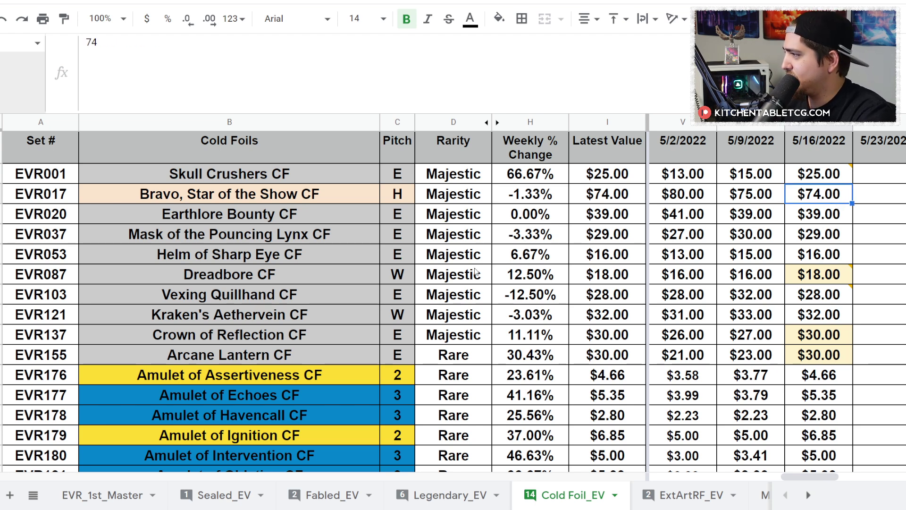
click(513, 282)
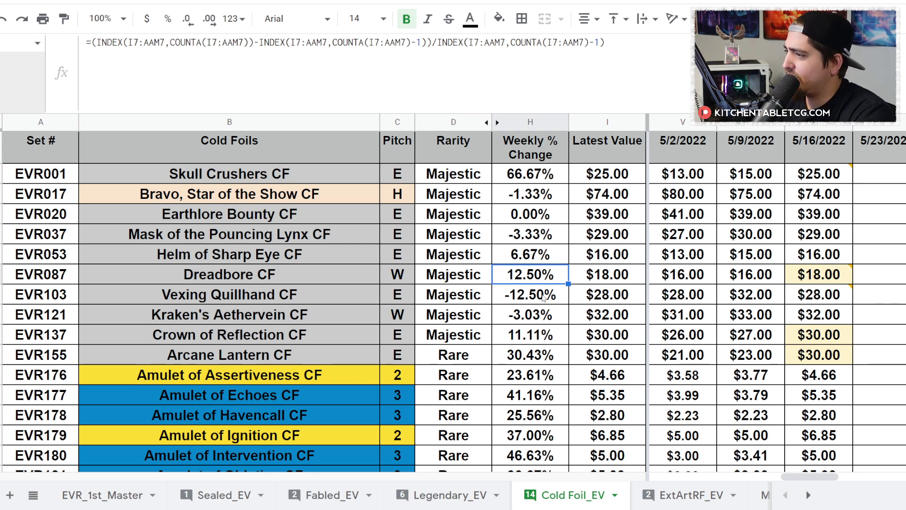
scroll(577, 276, down, 8)
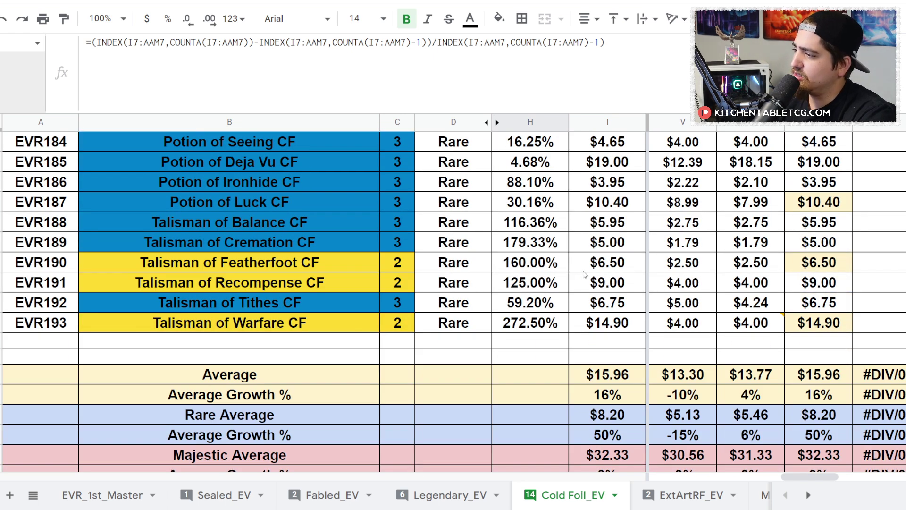
scroll(586, 275, down, 2)
click(812, 333)
click(822, 315)
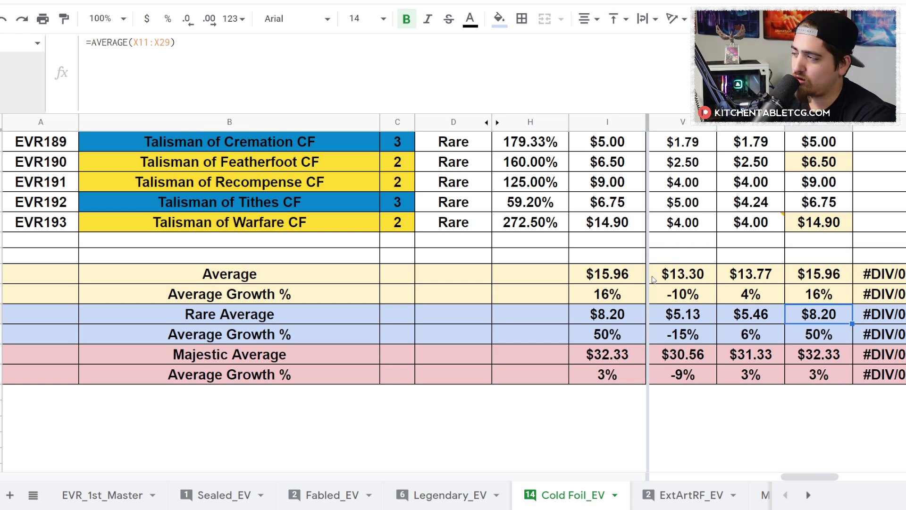
scroll(677, 279, up, 4)
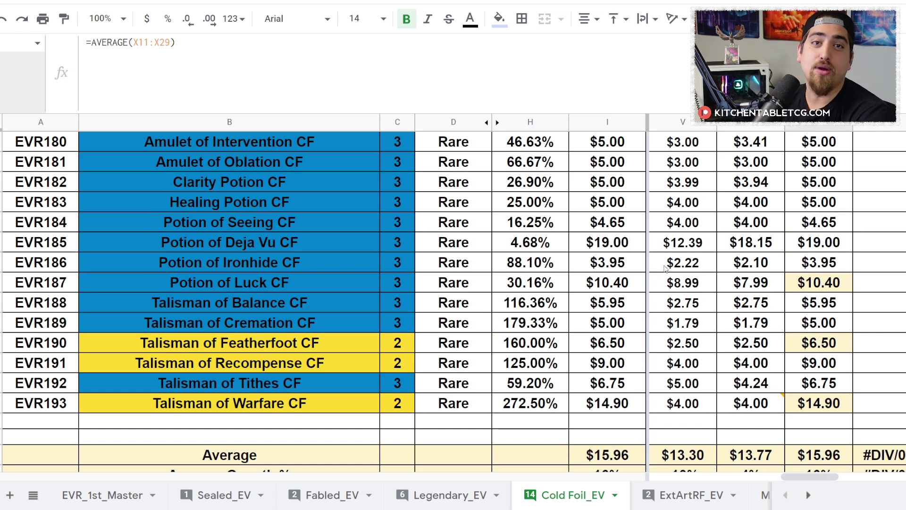
click(796, 243)
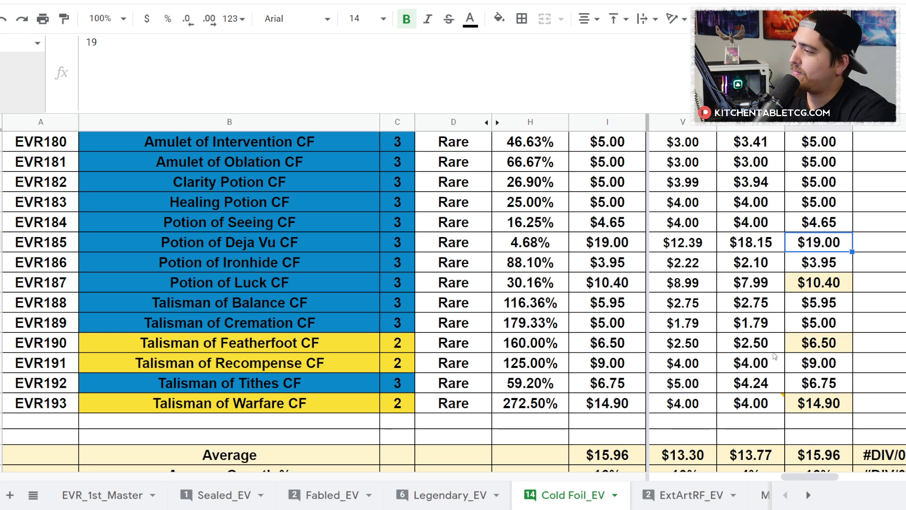
click(798, 385)
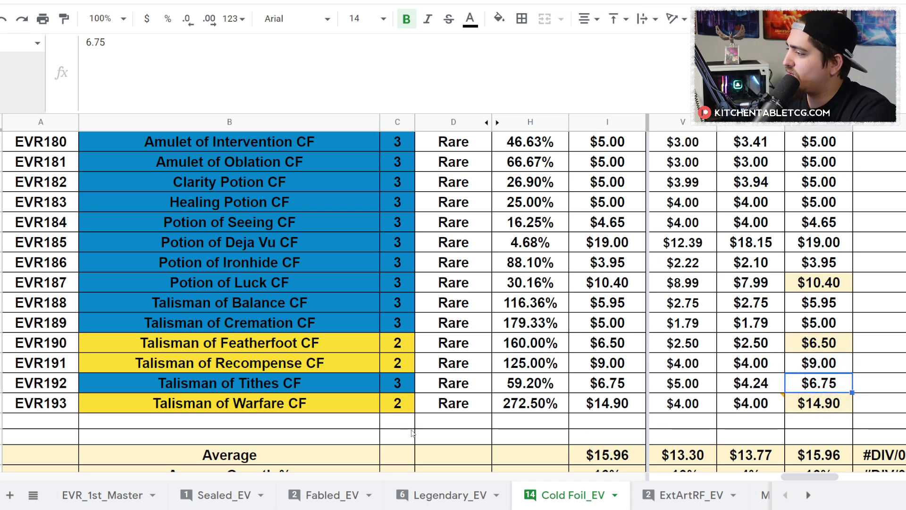
click(311, 419)
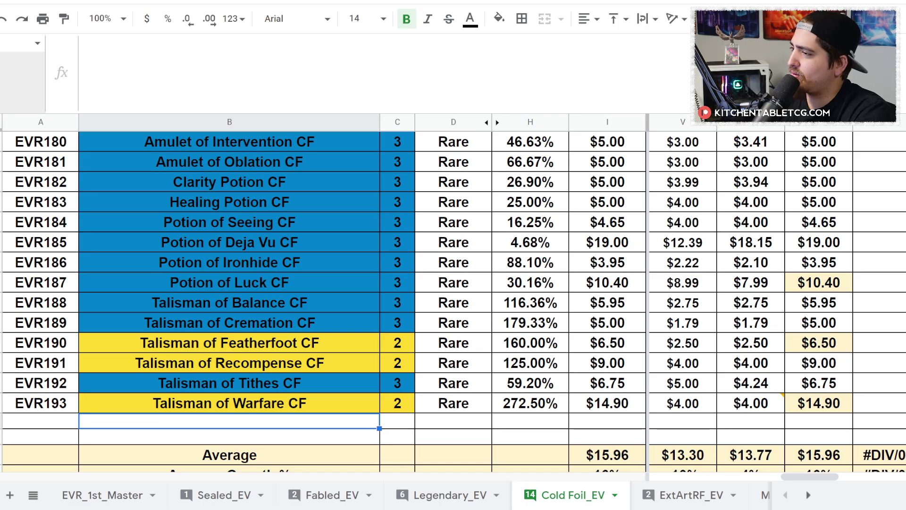
click(781, 273)
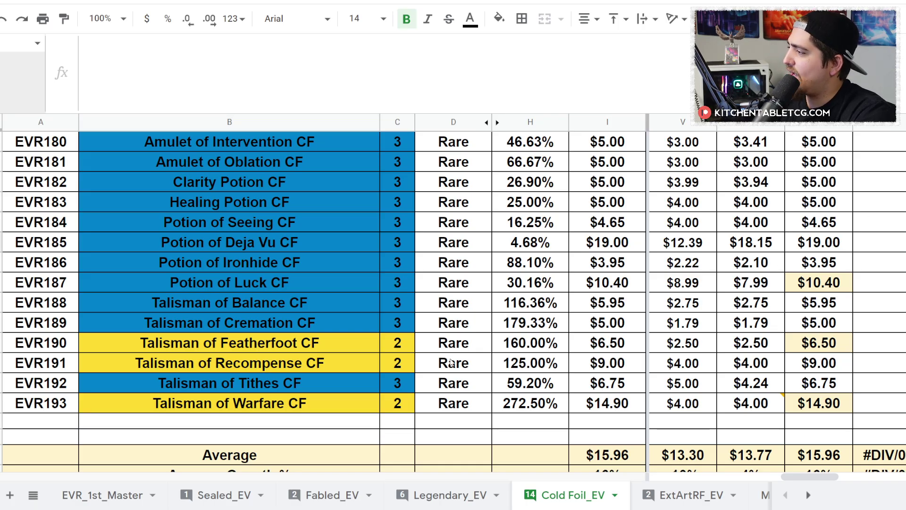
click(819, 382)
click(819, 343)
click(815, 324)
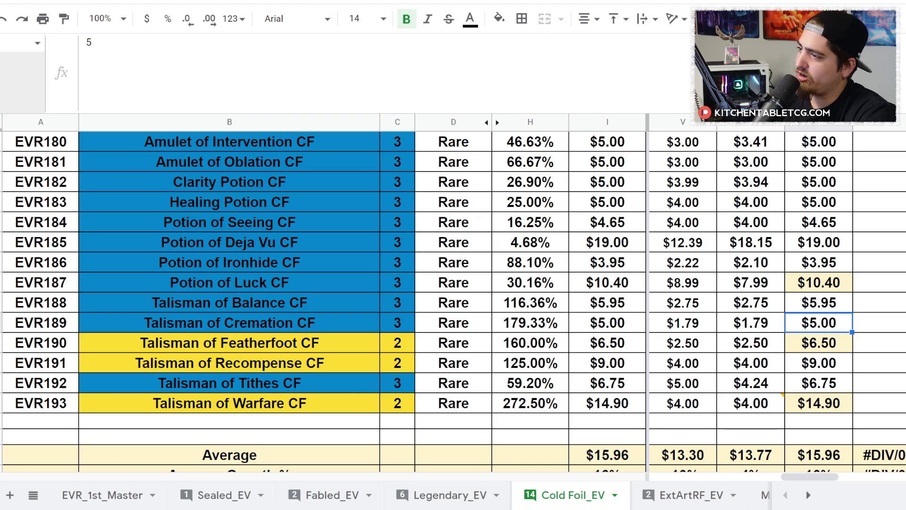
click(879, 322)
scroll(830, 301, down, 2)
scroll(830, 301, down, 2)
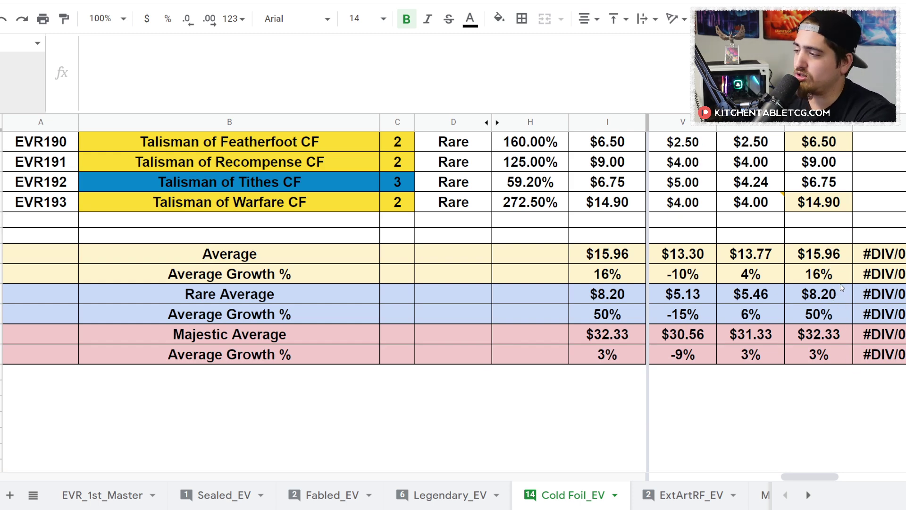
click(810, 274)
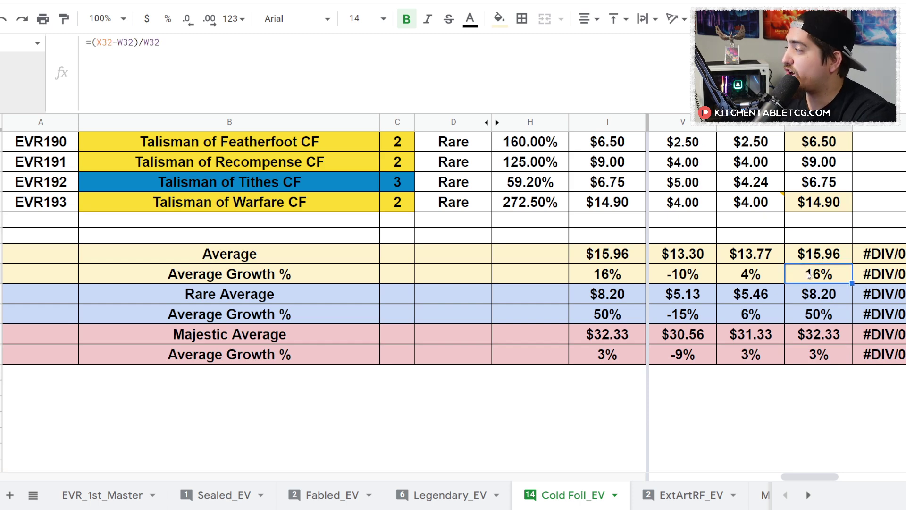
click(822, 258)
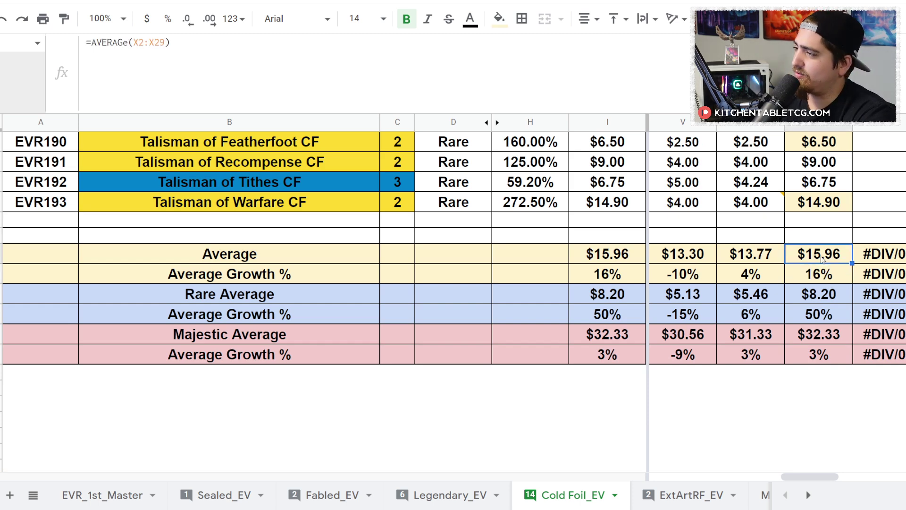
click(687, 496)
click(851, 400)
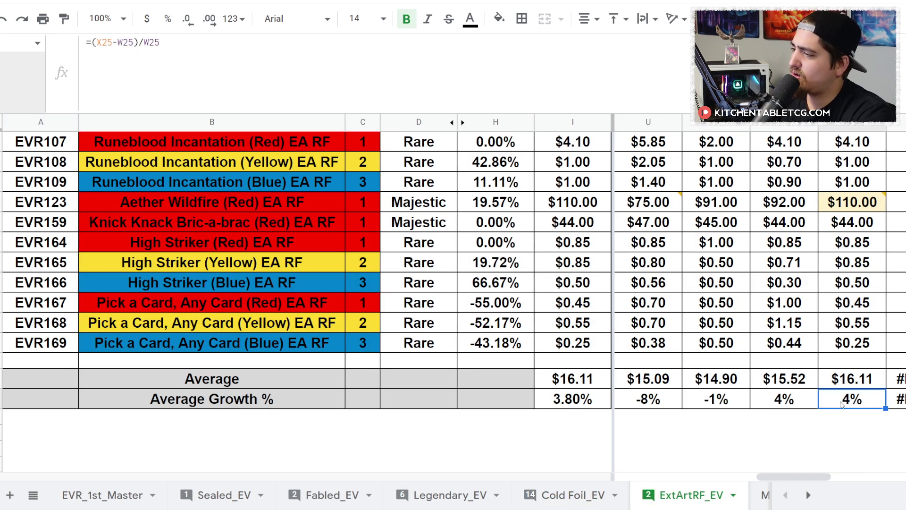
click(853, 381)
scroll(863, 422, up, 5)
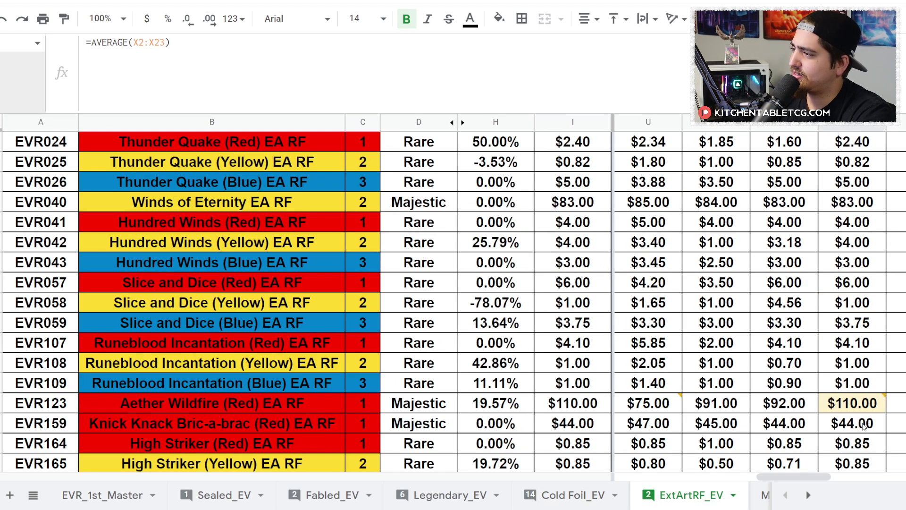
scroll(865, 418, down, 2)
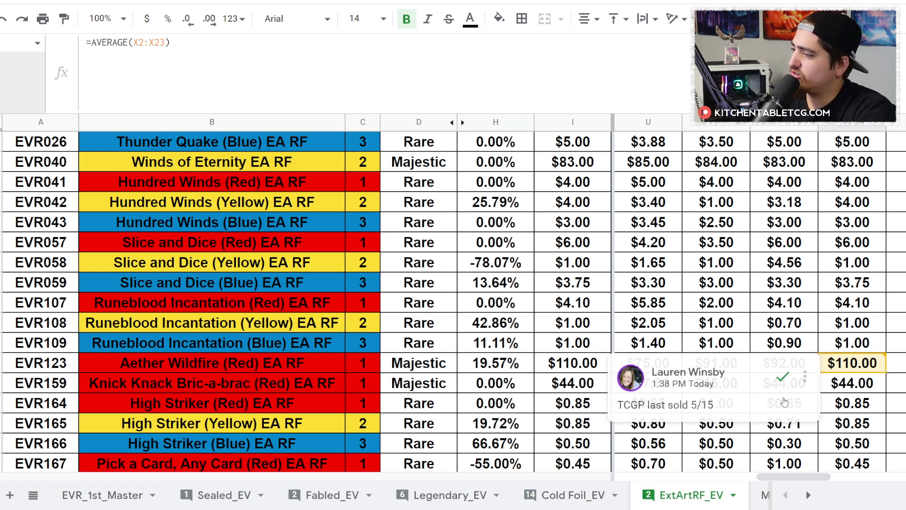
click(800, 329)
click(787, 360)
scroll(783, 357, down, 2)
scroll(774, 355, down, 2)
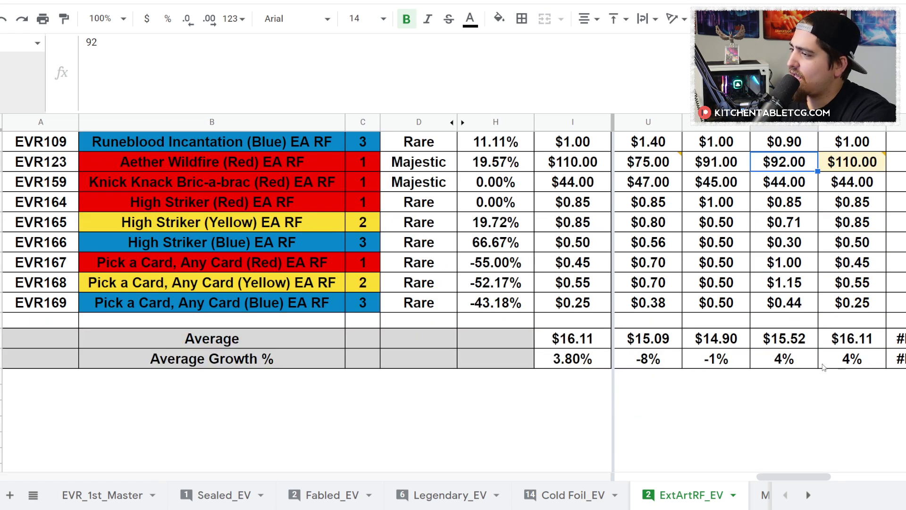
click(830, 342)
scroll(712, 332, up, 4)
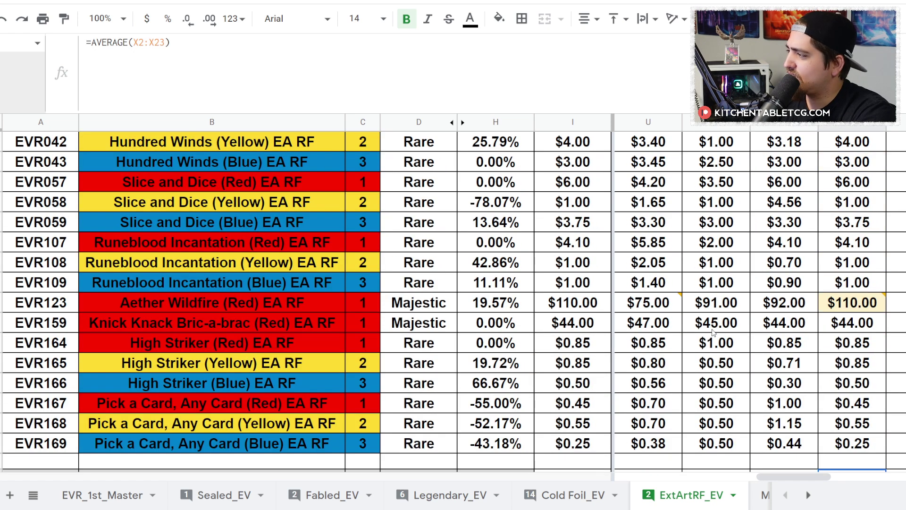
click(760, 266)
scroll(613, 273, down, 1)
click(630, 267)
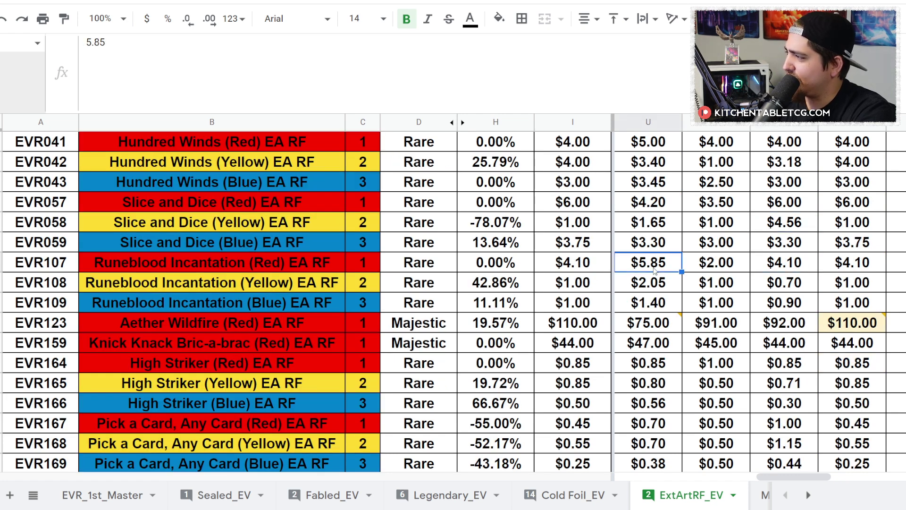
scroll(630, 314, down, 2)
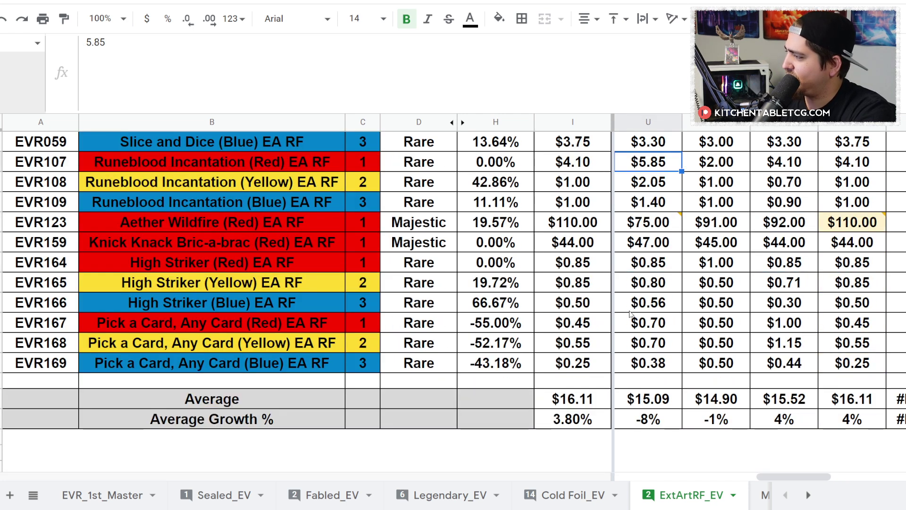
click(676, 342)
click(853, 321)
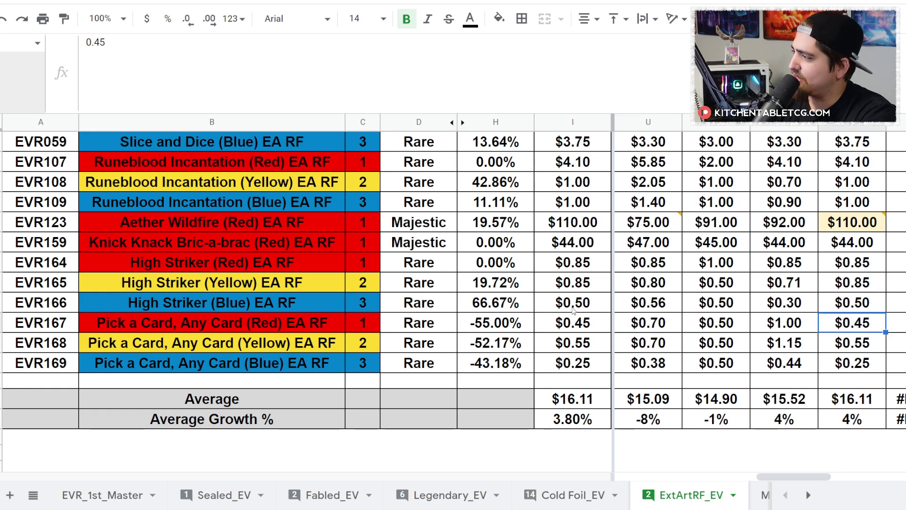
click(528, 309)
scroll(529, 312, up, 5)
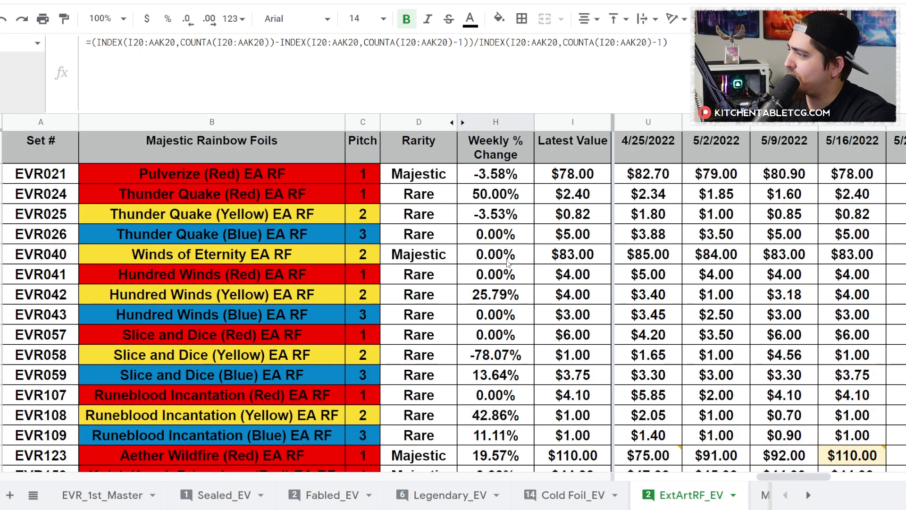
scroll(519, 279, down, 5)
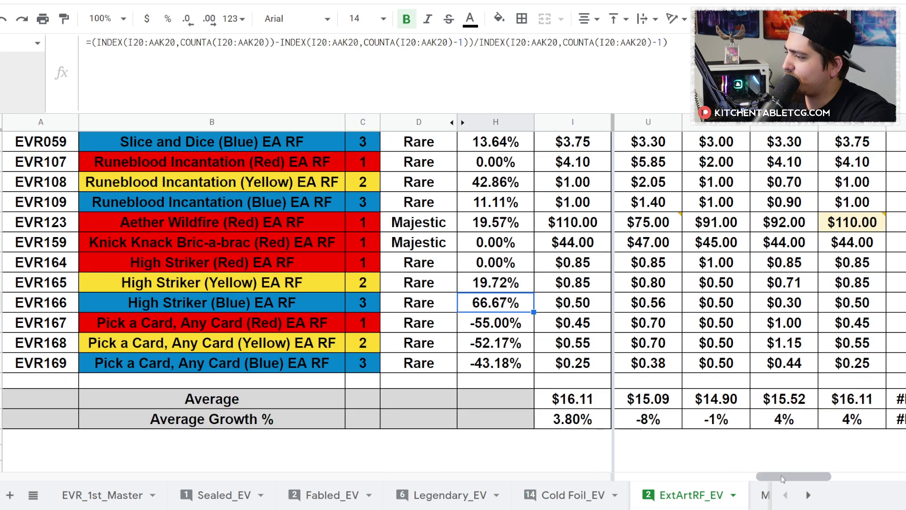
click(808, 494)
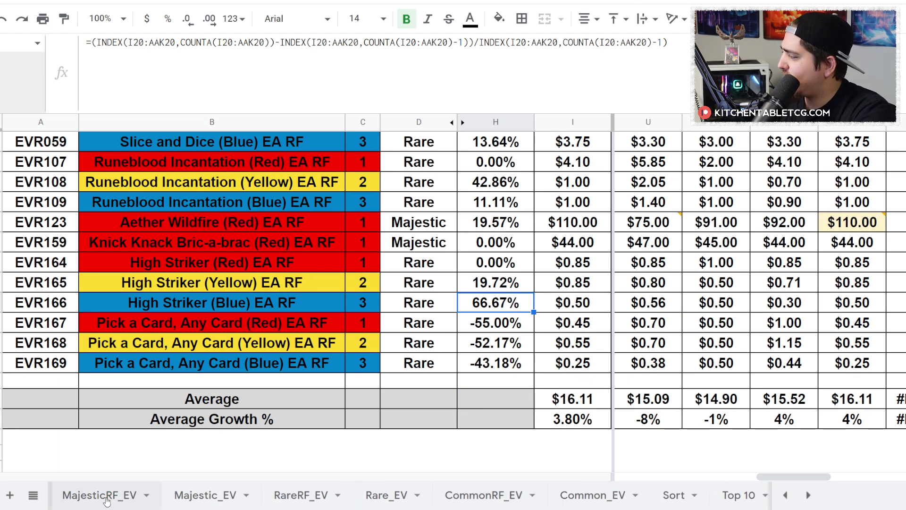
- Go to MajesticRF_EV's latest dates and inspect Ready to Roll and Winds of Eternity (41.74%, $10.29)
click(101, 495)
drag(633, 478, 840, 472)
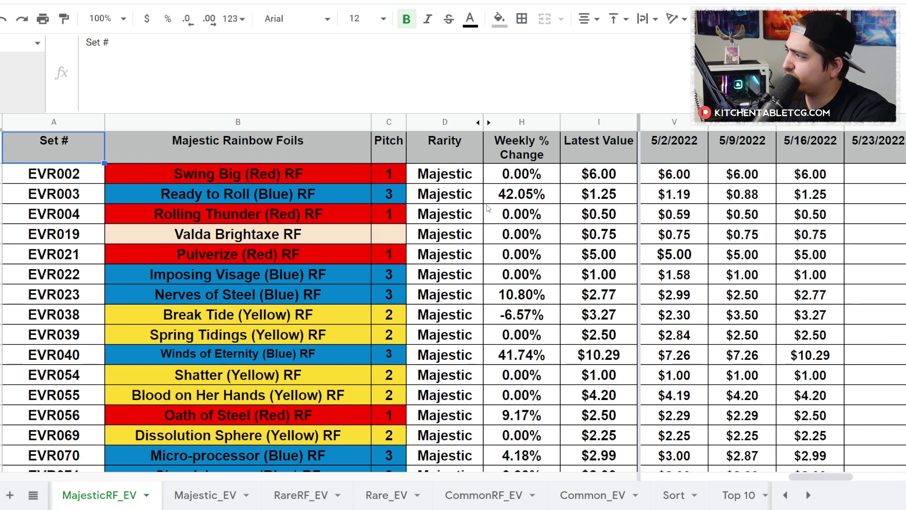
click(509, 200)
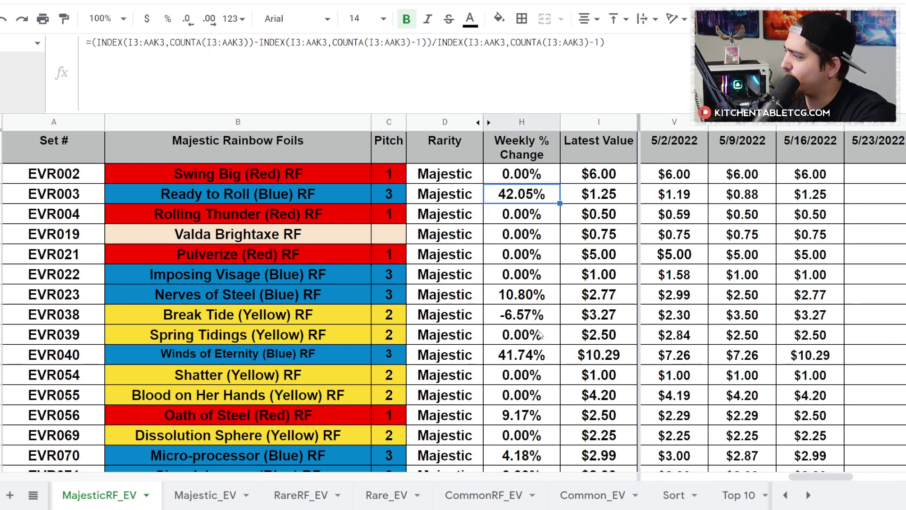
scroll(543, 335, down, 1)
click(525, 325)
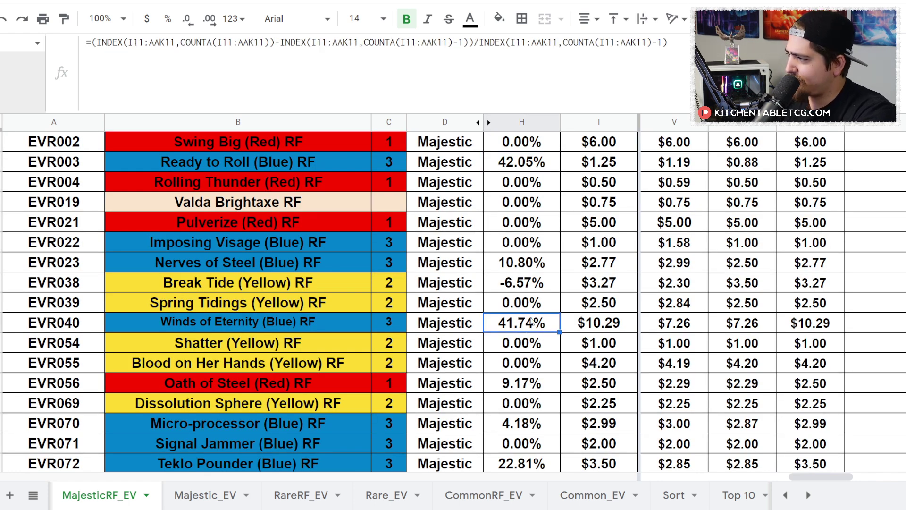
click(795, 326)
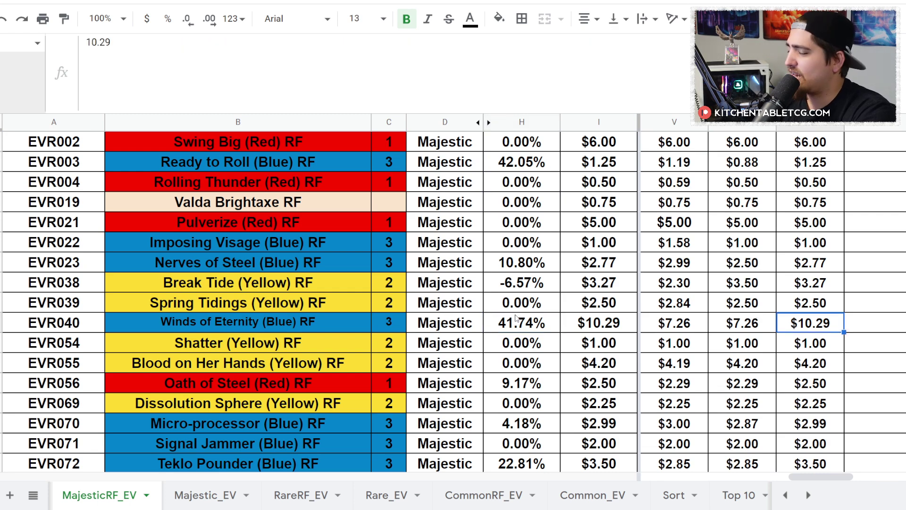
- Inspect Aether Wildfire 47.83%, Fractal Replication 52.09%, Shimmers of Silver 15.77% and the latest average, then go to Majestic_EV
scroll(567, 333, down, 2)
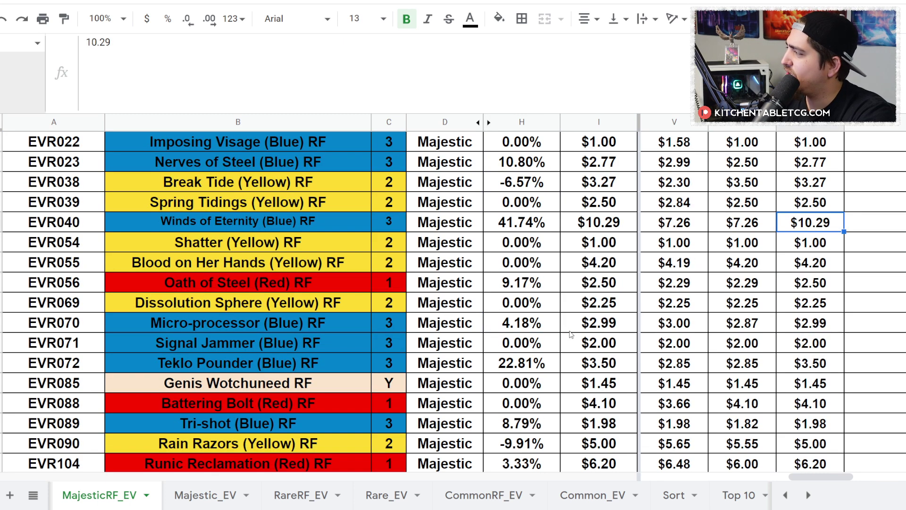
scroll(570, 334, down, 2)
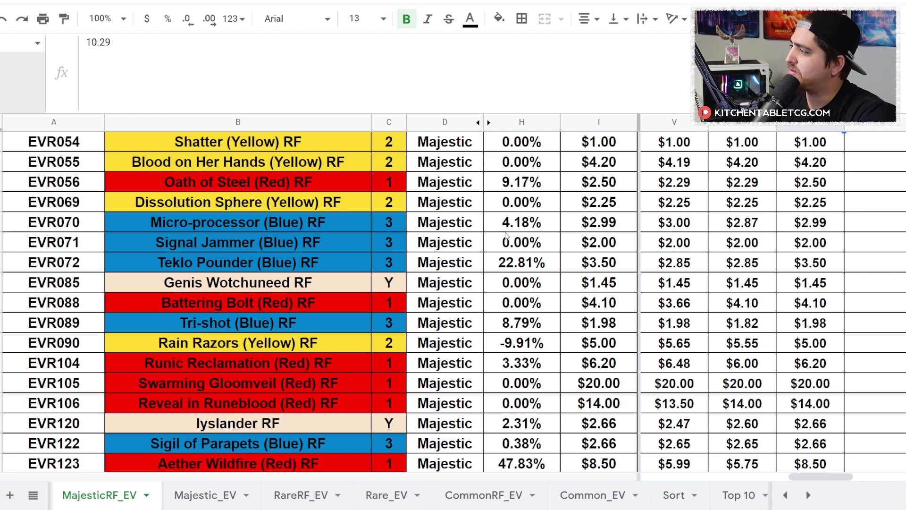
scroll(502, 236, down, 2)
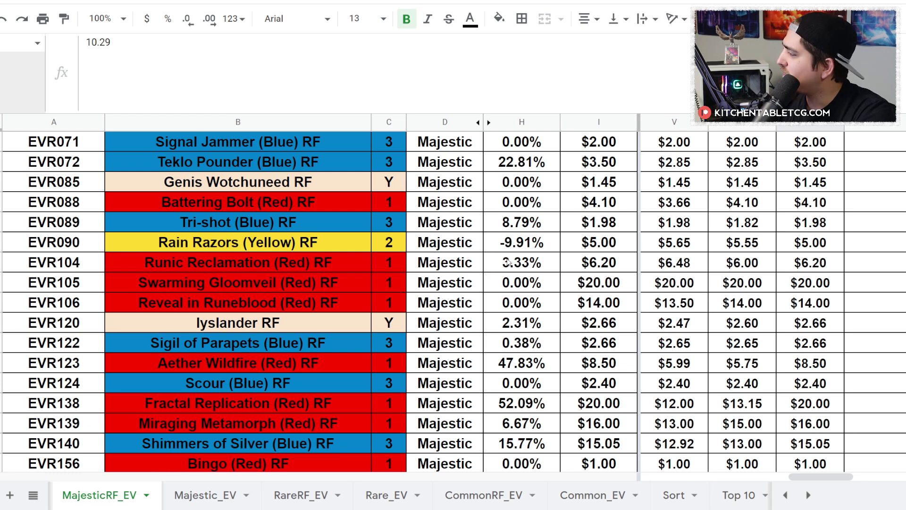
click(527, 369)
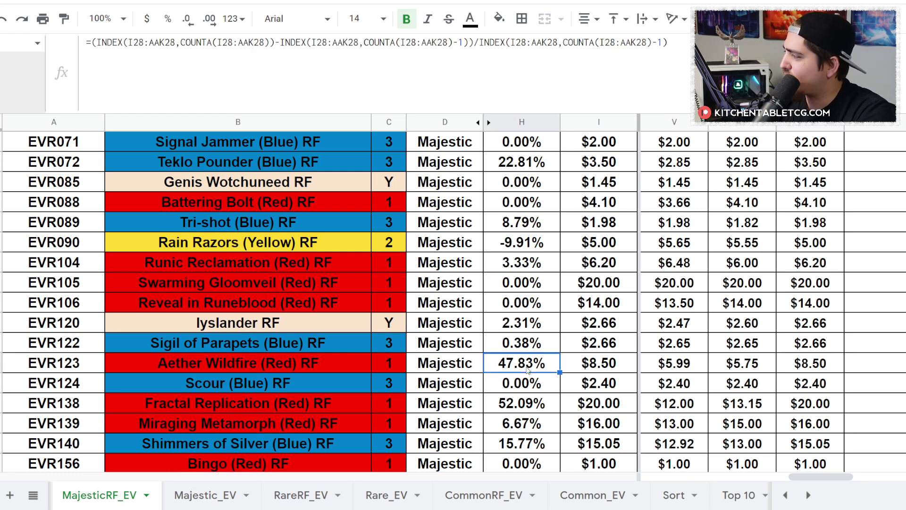
click(524, 410)
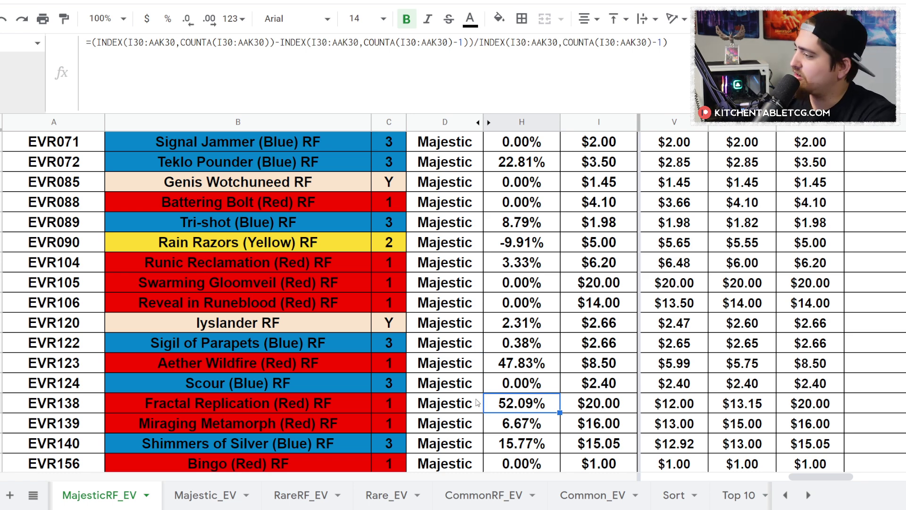
scroll(519, 406, down, 2)
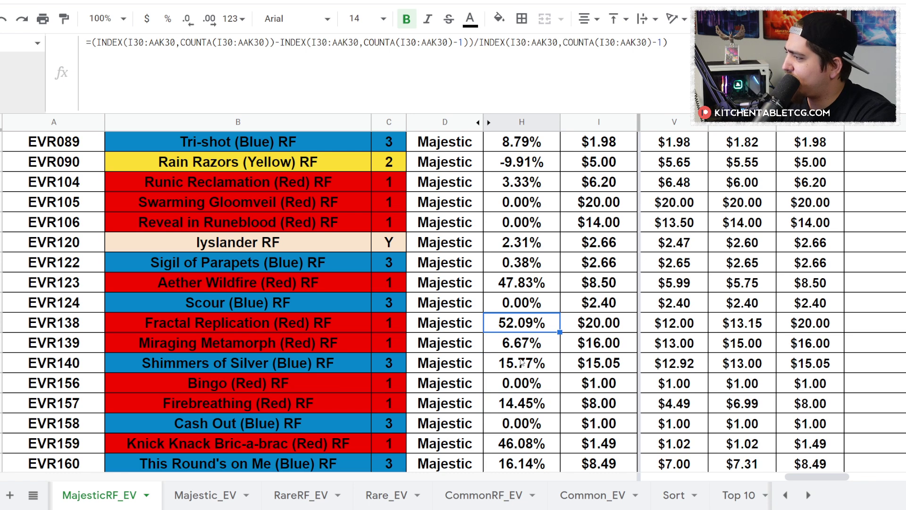
click(522, 362)
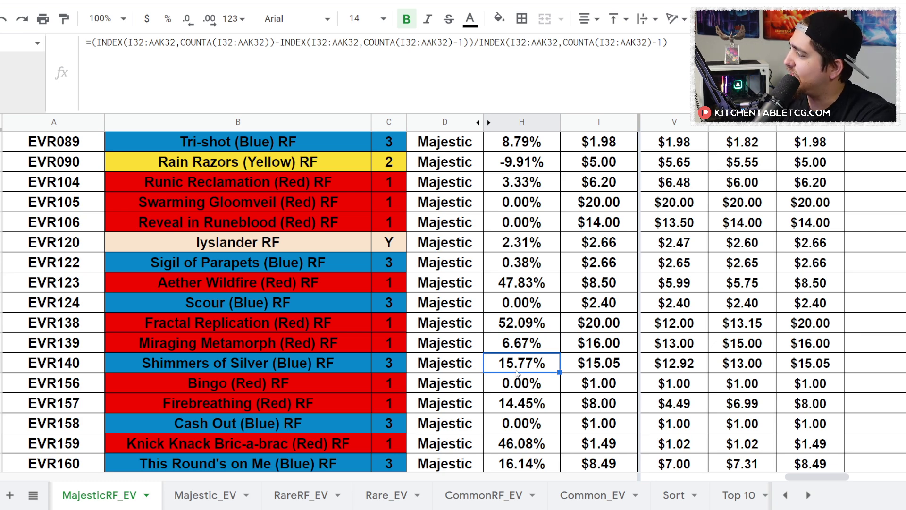
click(516, 289)
scroll(522, 347, down, 2)
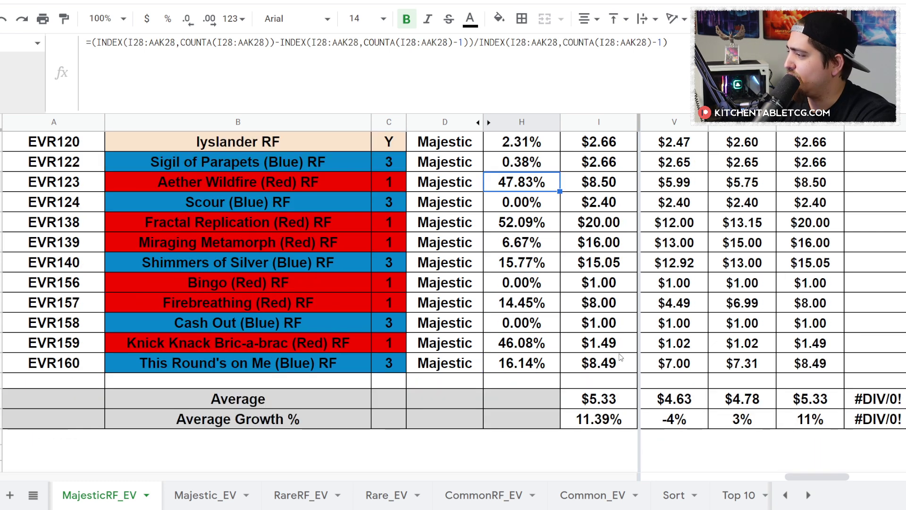
click(811, 402)
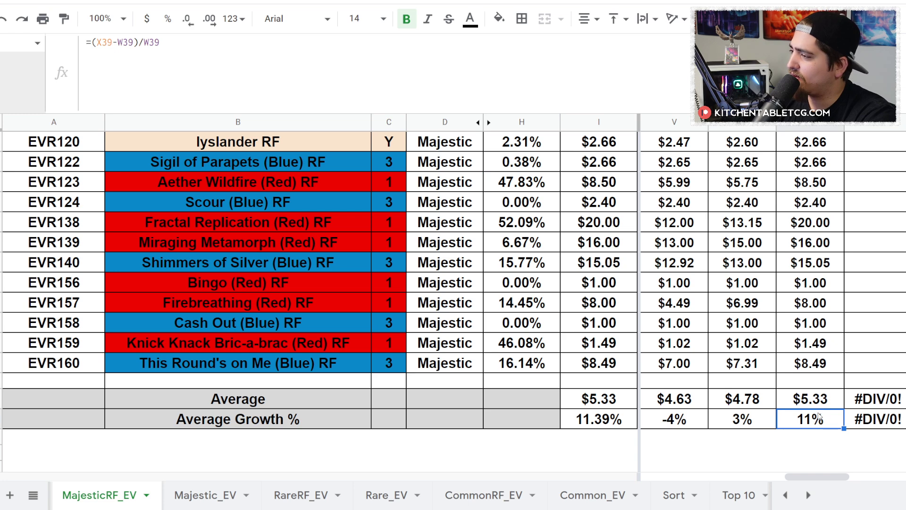
click(205, 496)
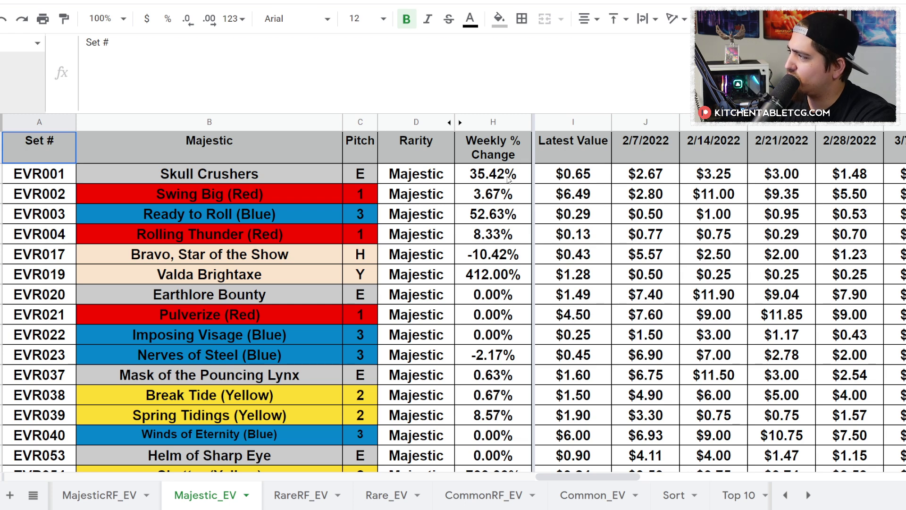
- Inspect the weekly change formulas for Skull Crushers and Ready to Roll (Blue) at 52.63%, and its 5/16/2022 price
click(463, 182)
drag(583, 479, 776, 475)
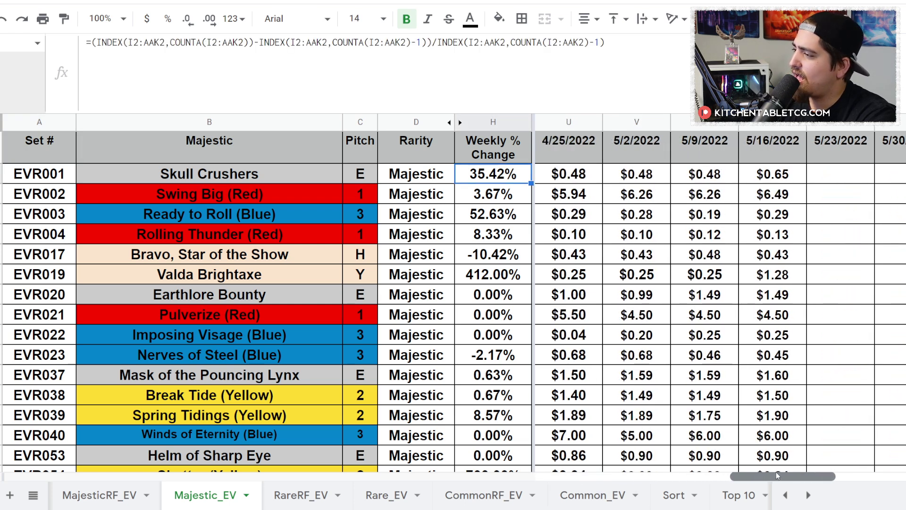
click(485, 217)
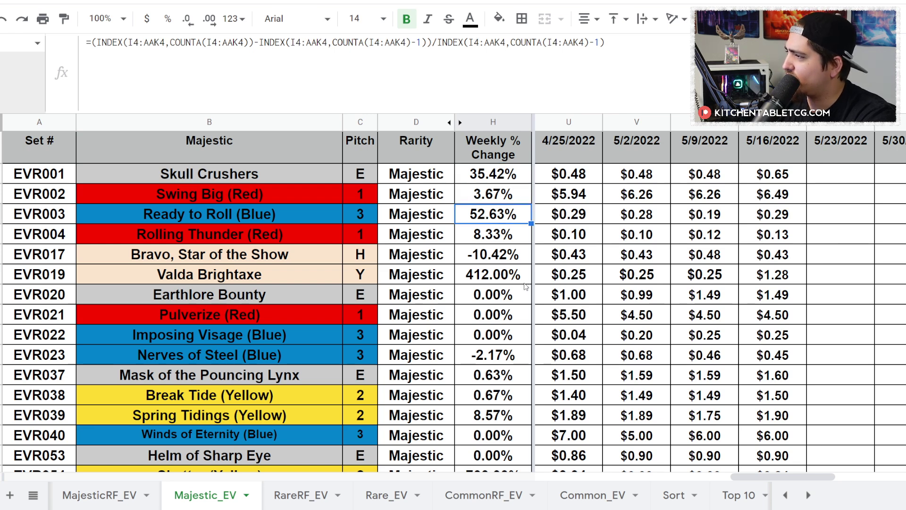
scroll(525, 286, down, 1)
scroll(519, 293, up, 1)
key(ctrl+Right)
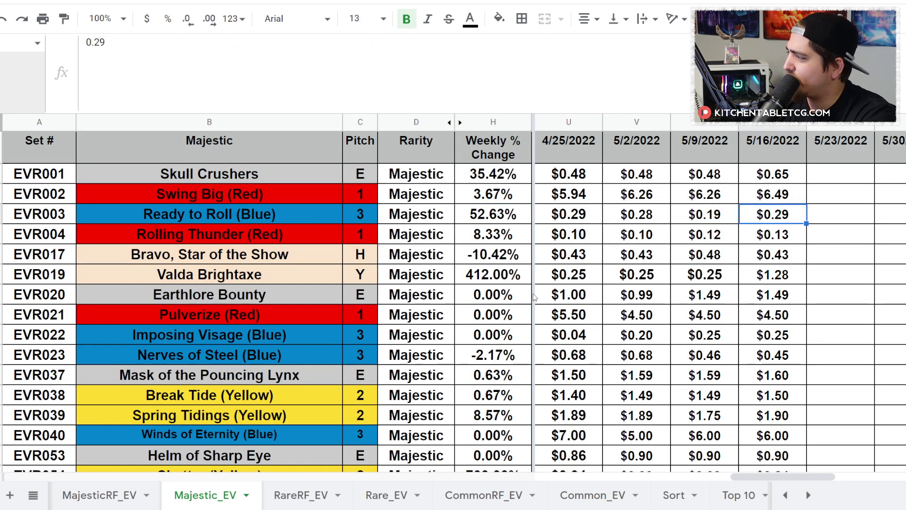
- Inspect Aether Wildfire's and Fractal Replication's weekly change formulas and view the Average rows
scroll(416, 295, down, 1)
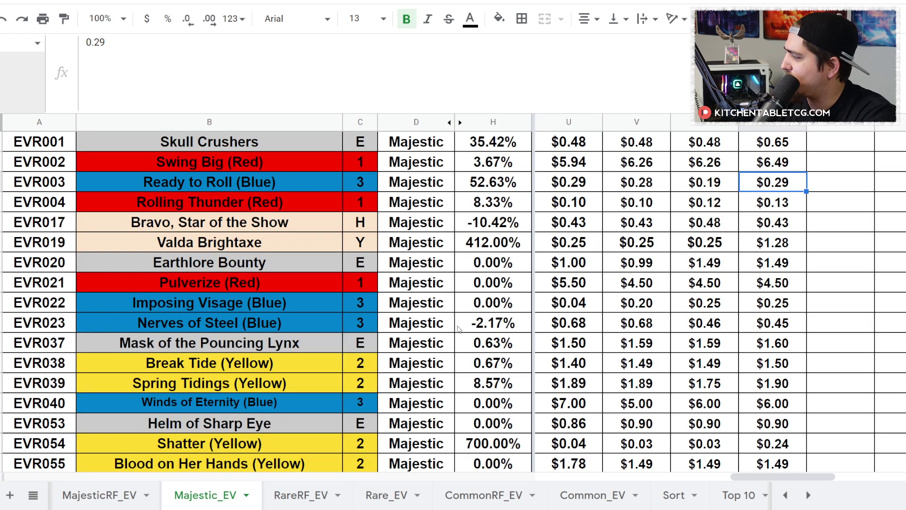
scroll(457, 329, down, 3)
scroll(460, 341, down, 5)
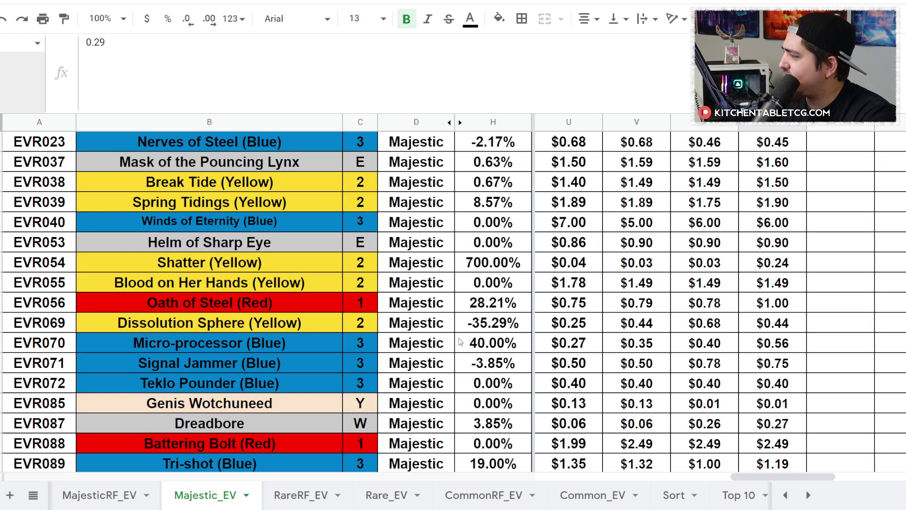
scroll(430, 373, down, 3)
click(484, 323)
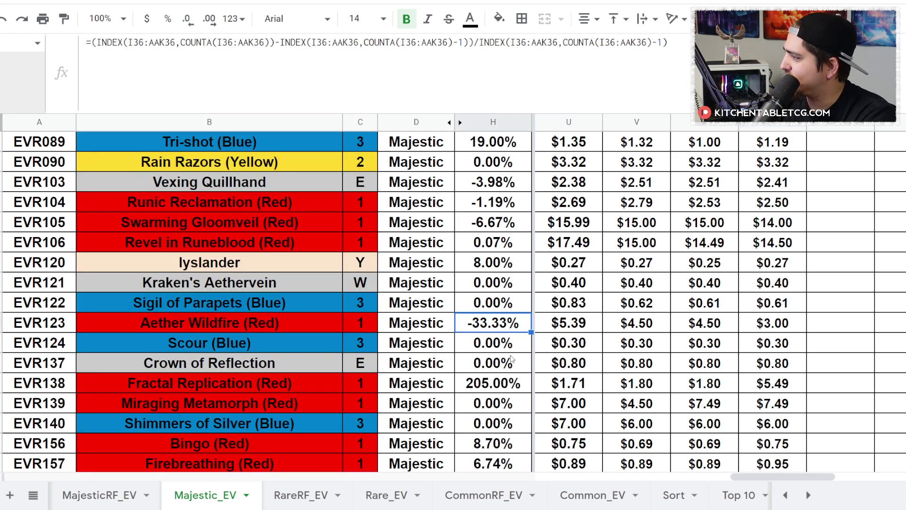
click(473, 388)
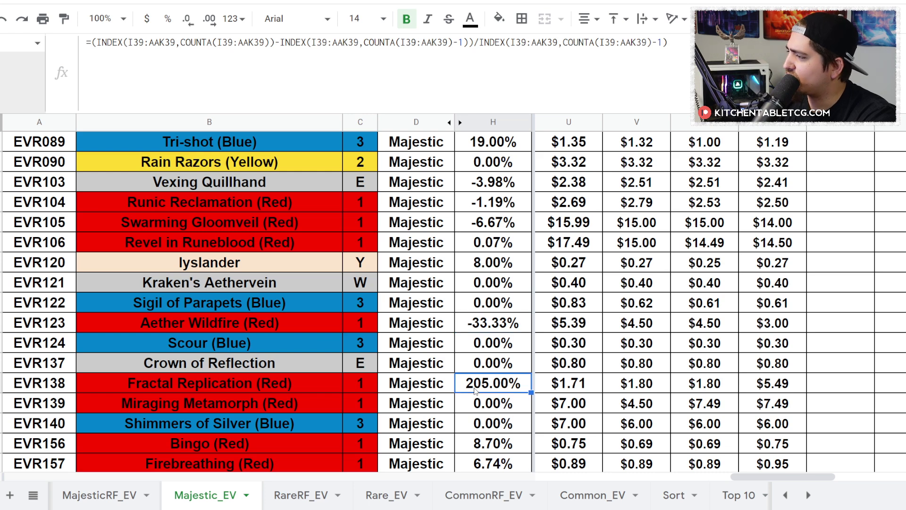
scroll(471, 401, down, 1)
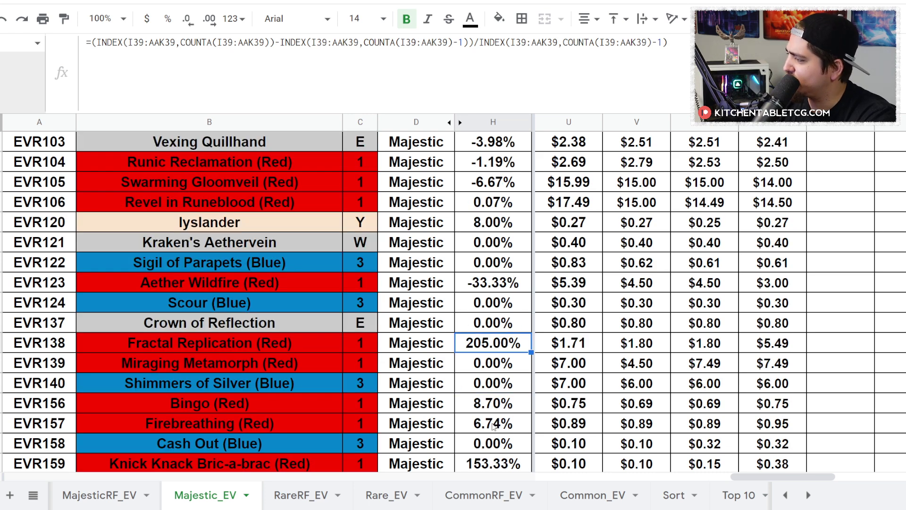
scroll(474, 373, down, 1)
scroll(469, 335, up, 5)
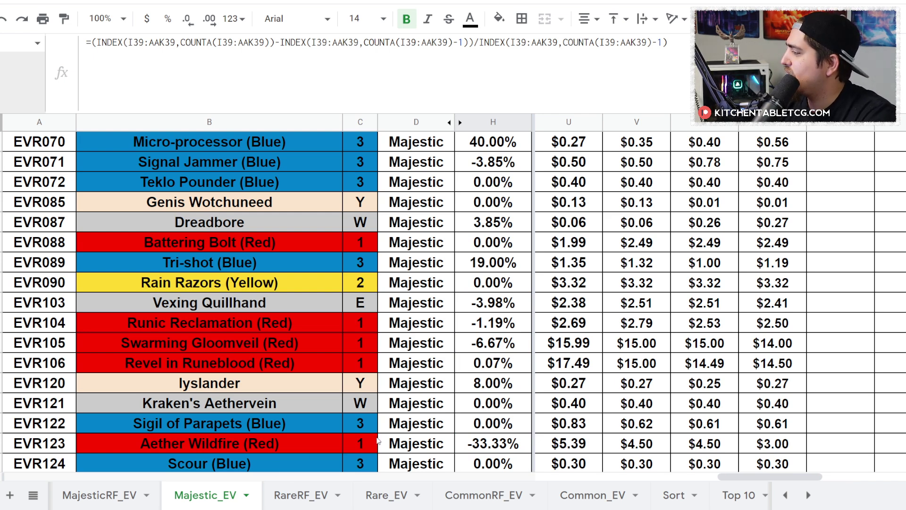
scroll(392, 437, down, 5)
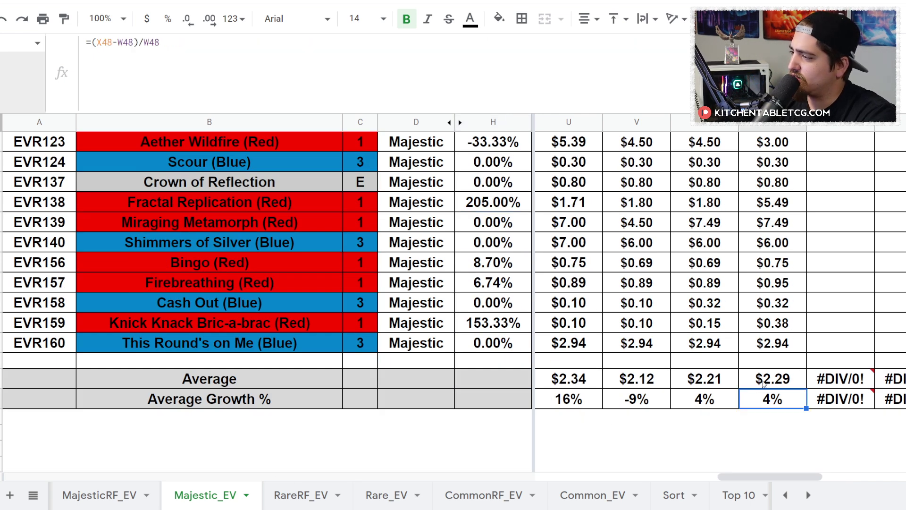
- Scroll RareRF_EV to its latest dates, then look over the Rare_EV sheet
click(297, 493)
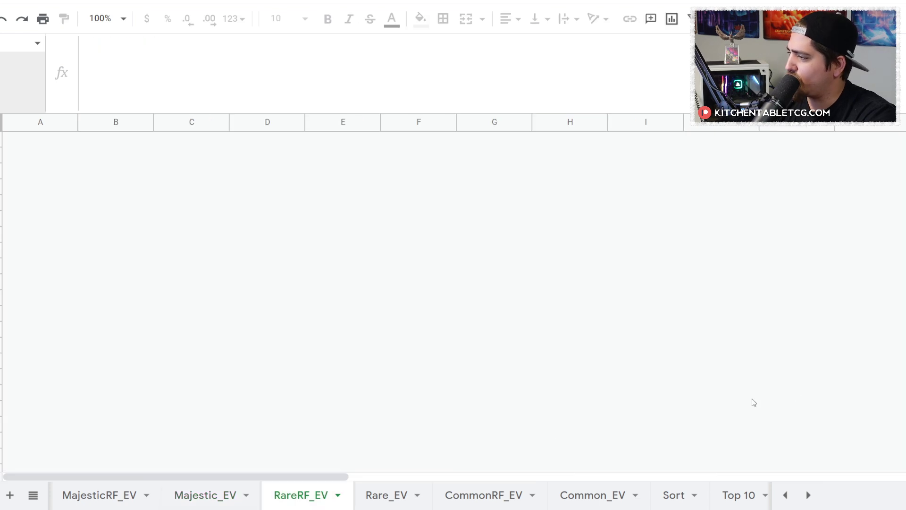
scroll(796, 395, down, 20)
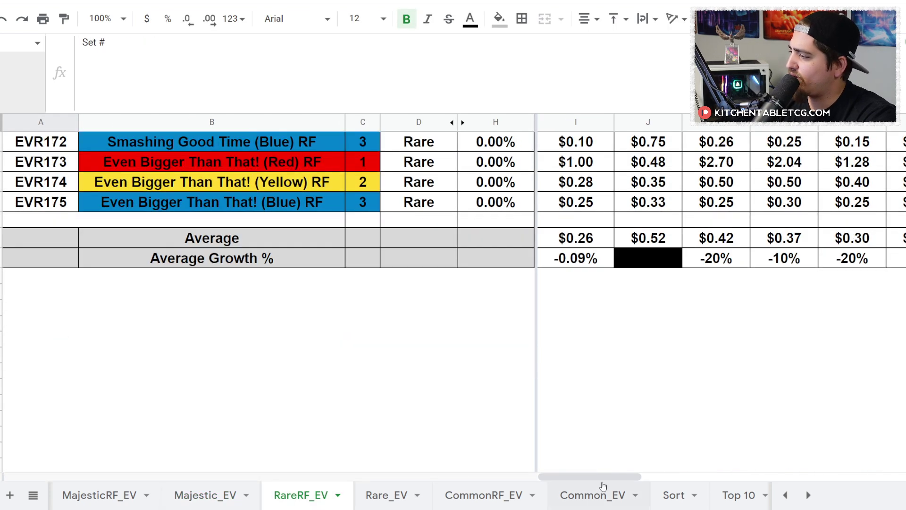
drag(602, 477, 797, 477)
scroll(783, 399, up, 3)
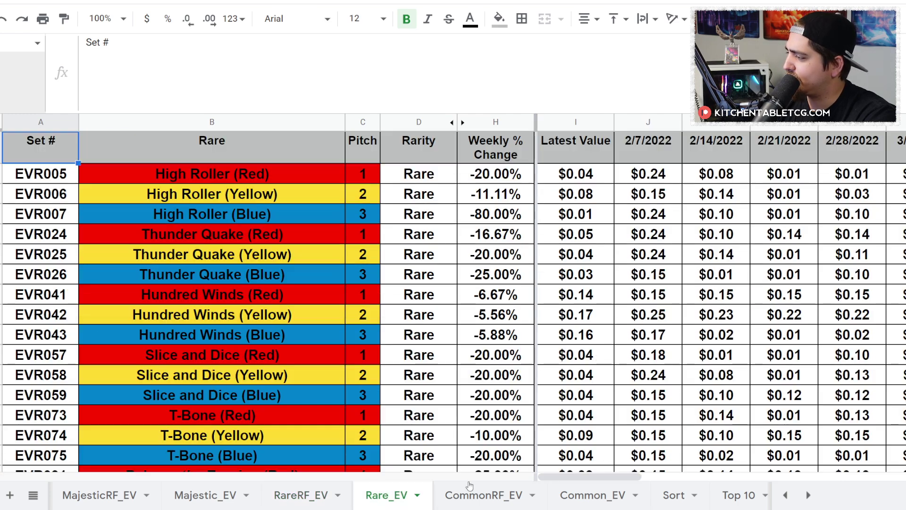
click(399, 494)
click(481, 492)
- Go to CommonRF_EV and scroll down to its Average and growth rows
click(372, 488)
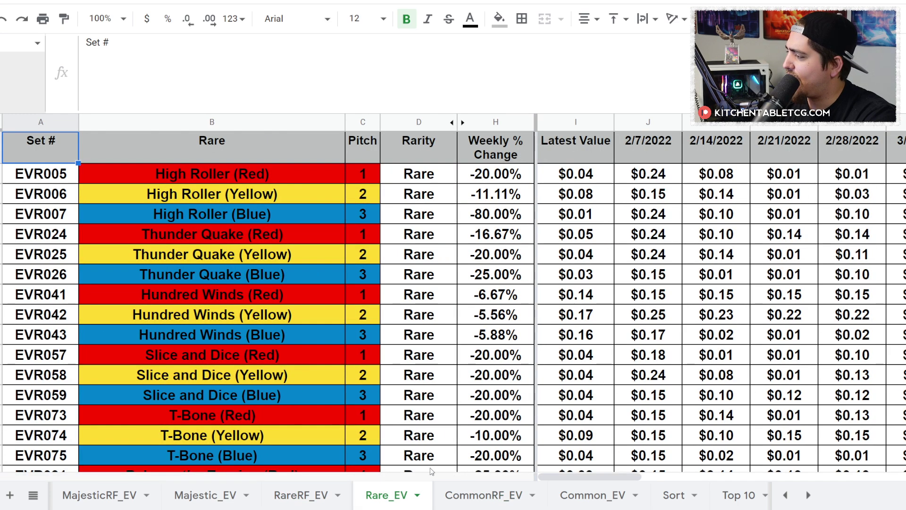
click(482, 494)
scroll(648, 442, right, 10)
scroll(647, 442, down, 3)
scroll(647, 442, down, 15)
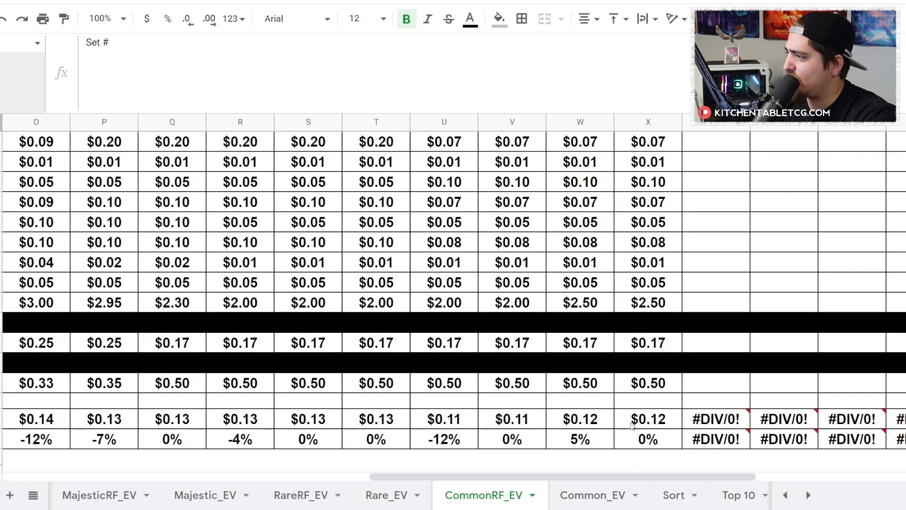
scroll(633, 425, down, 2)
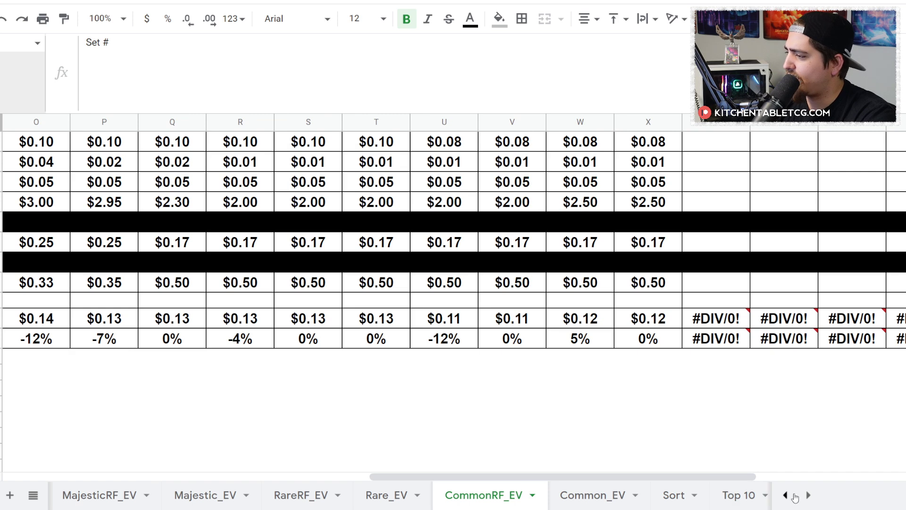
- Go to the EV Calculation sheet and inspect the Extended Art 1/2 boxes entry
click(808, 495)
click(502, 496)
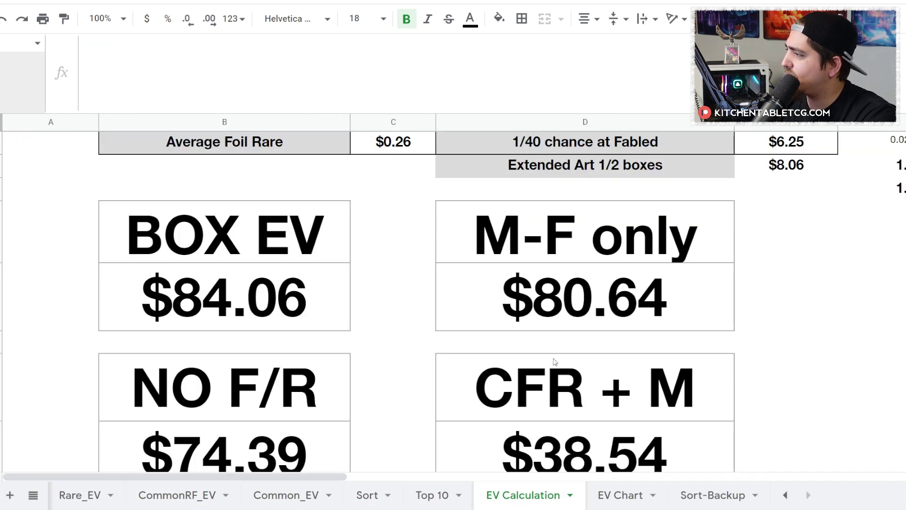
scroll(552, 360, up, 5)
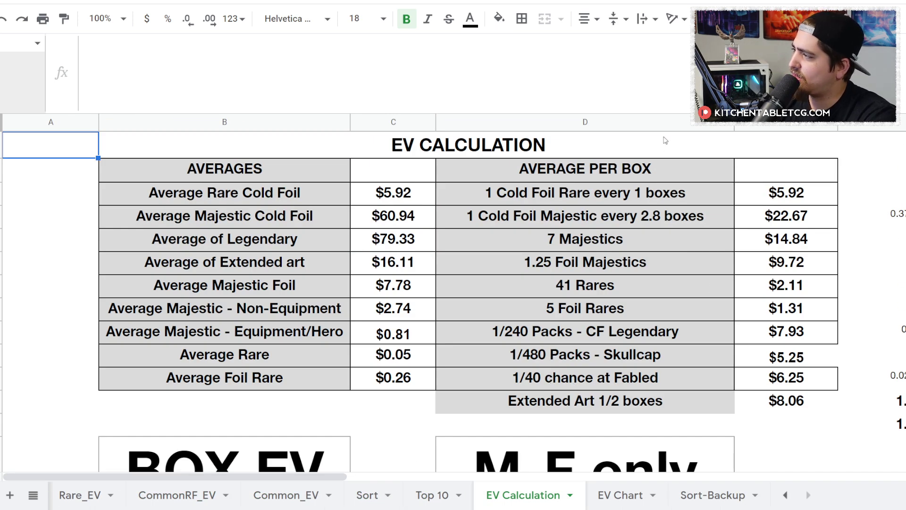
click(638, 402)
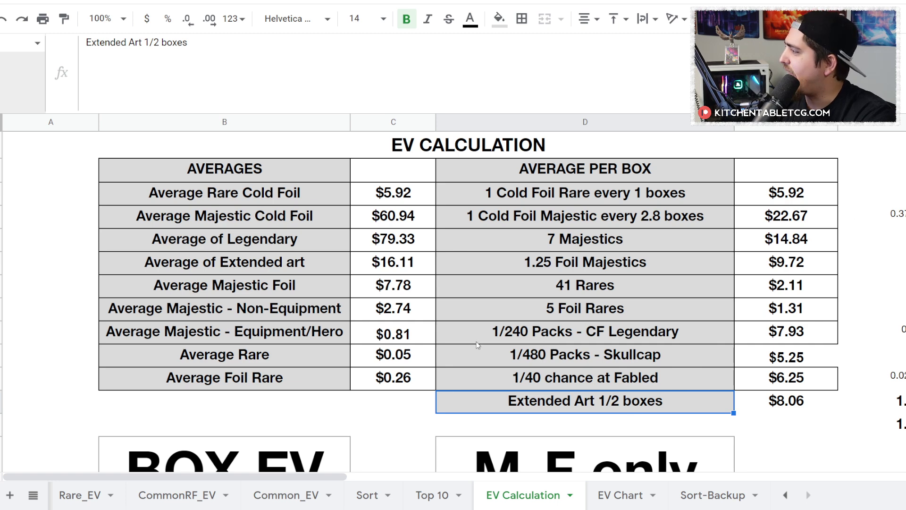
- Read the SUM formulas for BOX EV $84.06, M-F only $80.64, NO F/R $74.39 and CFR + M $38.54
scroll(475, 341, down, 3)
click(247, 363)
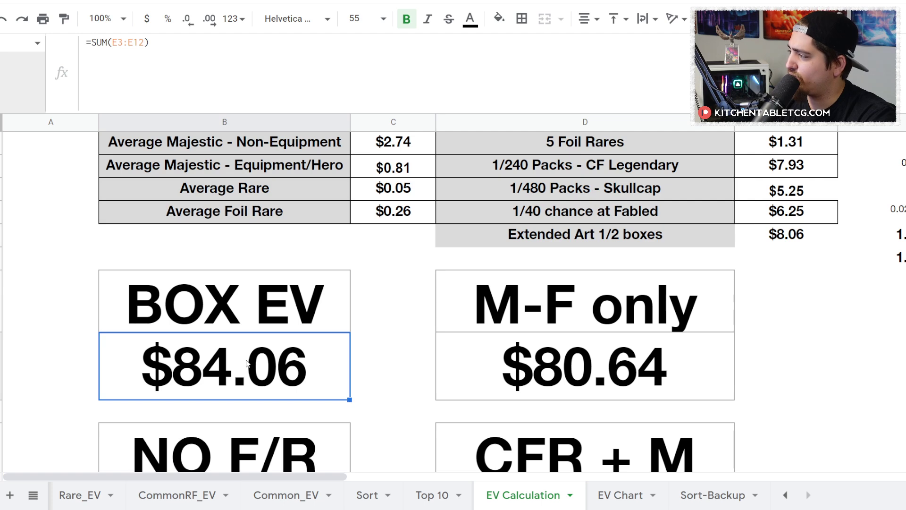
click(564, 386)
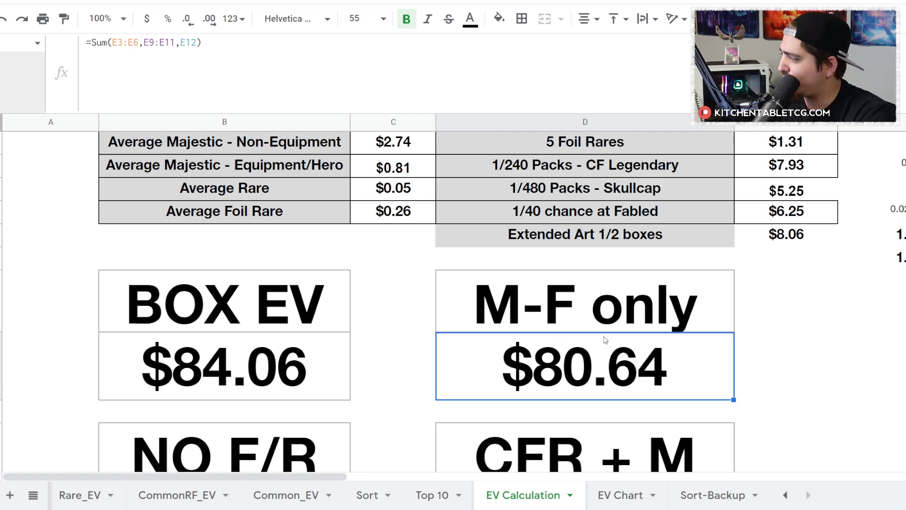
scroll(526, 333, down, 3)
click(305, 417)
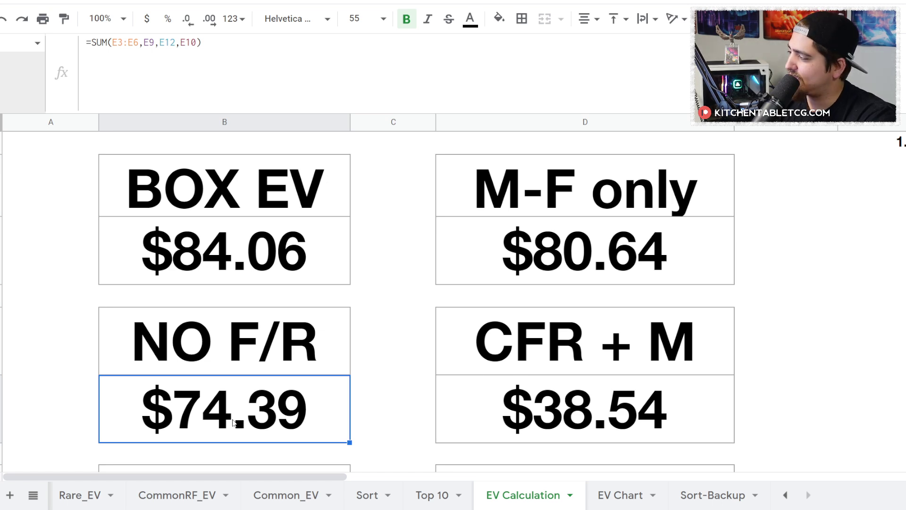
scroll(265, 331, down, 3)
scroll(267, 332, up, 1)
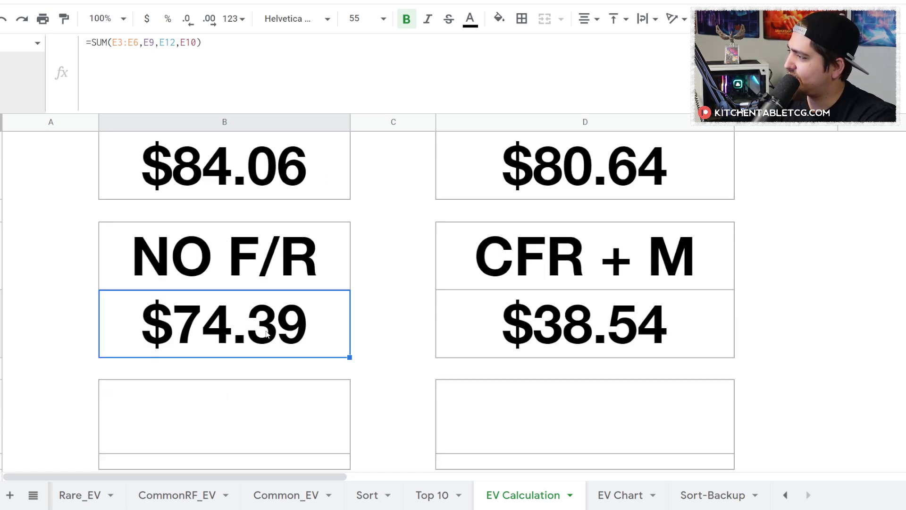
click(638, 344)
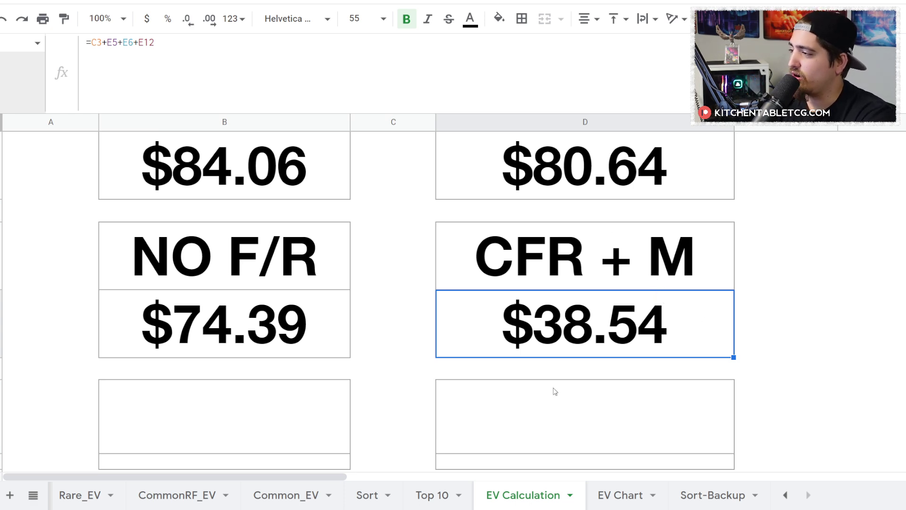
click(726, 366)
click(832, 392)
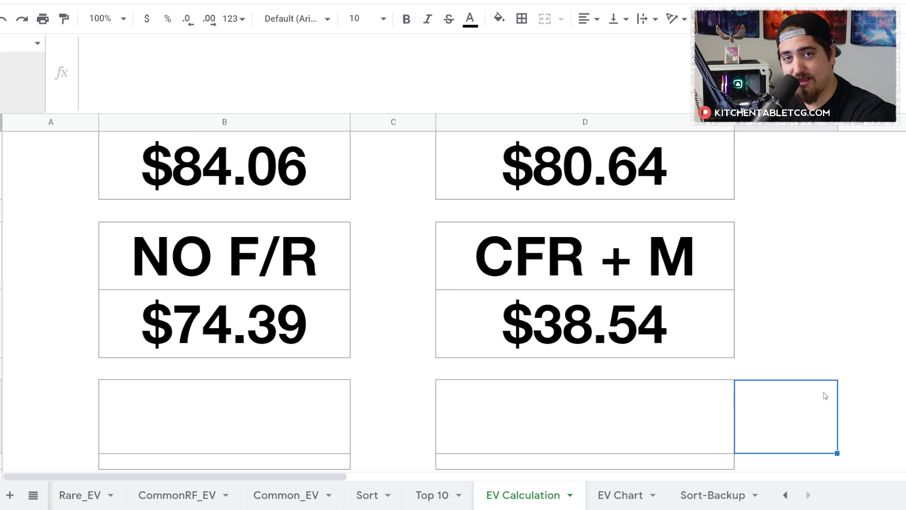
scroll(807, 376, up, 8)
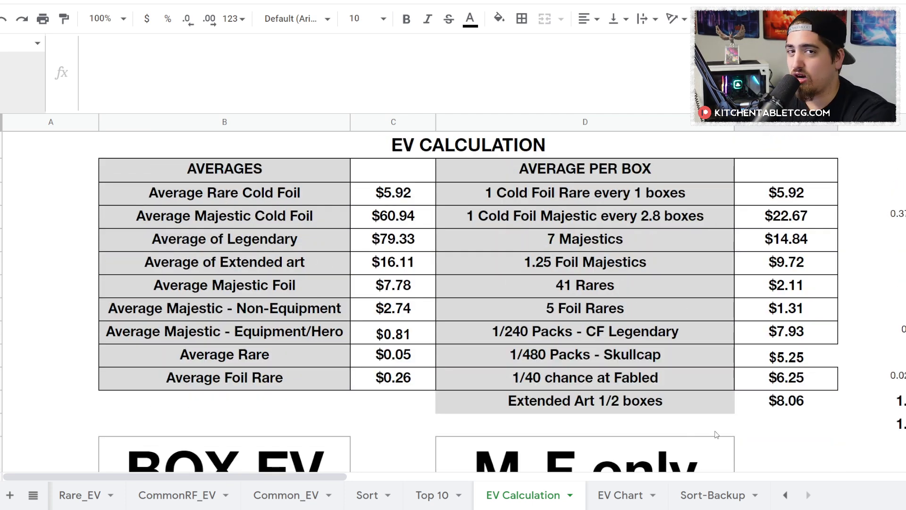
scroll(715, 434, down, 10)
scroll(685, 403, up, 4)
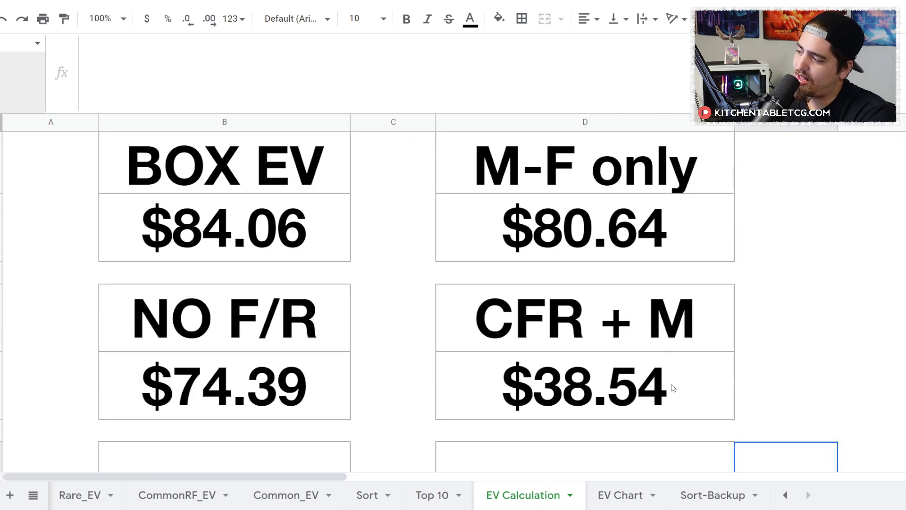
scroll(673, 388, up, 1)
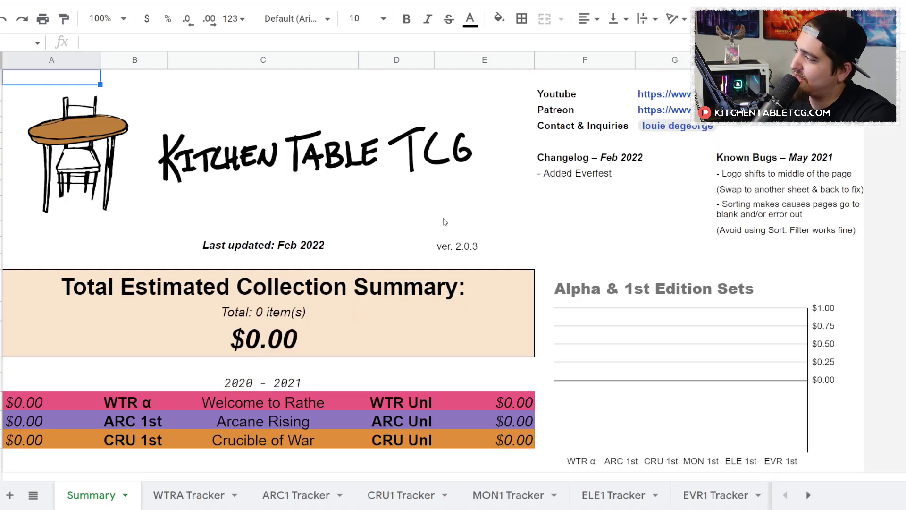
- Scroll through the collection tracker's Summary sheet showing $0.00 for 0 items
scroll(443, 225, down, 6)
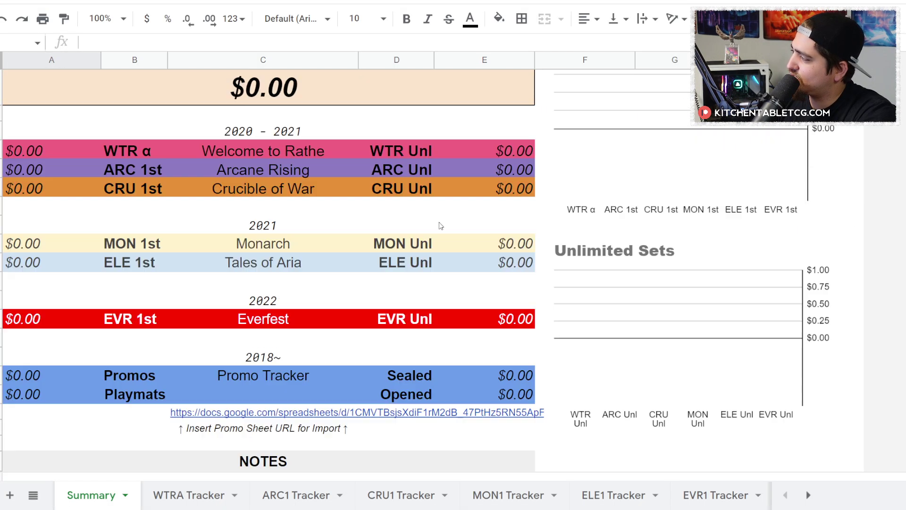
scroll(329, 330, up, 4)
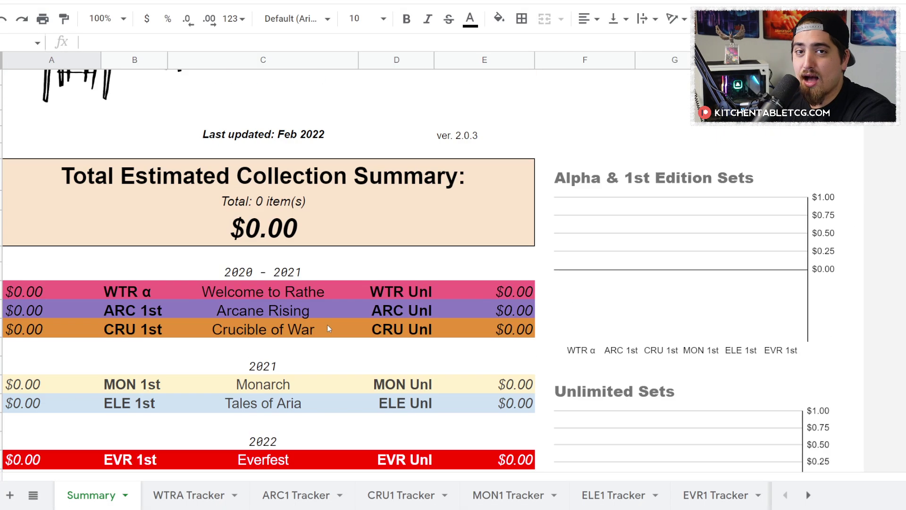